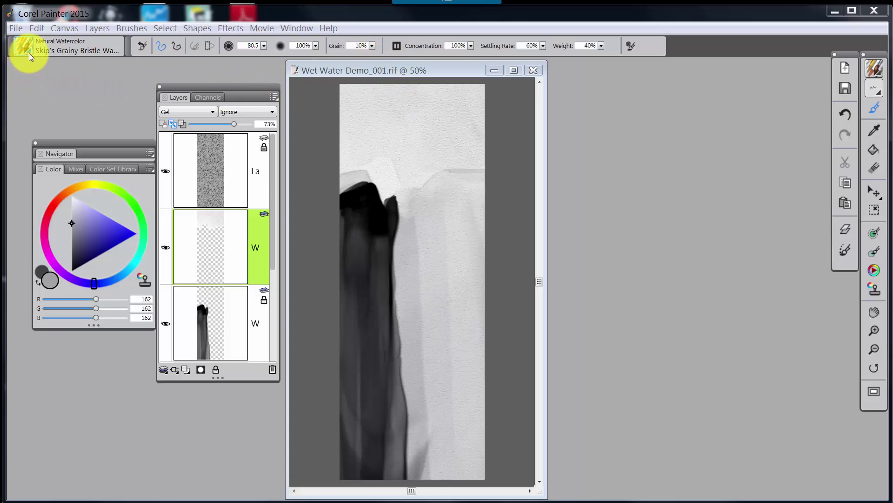
{"action": "left_click", "coordinate": [17, 29]}
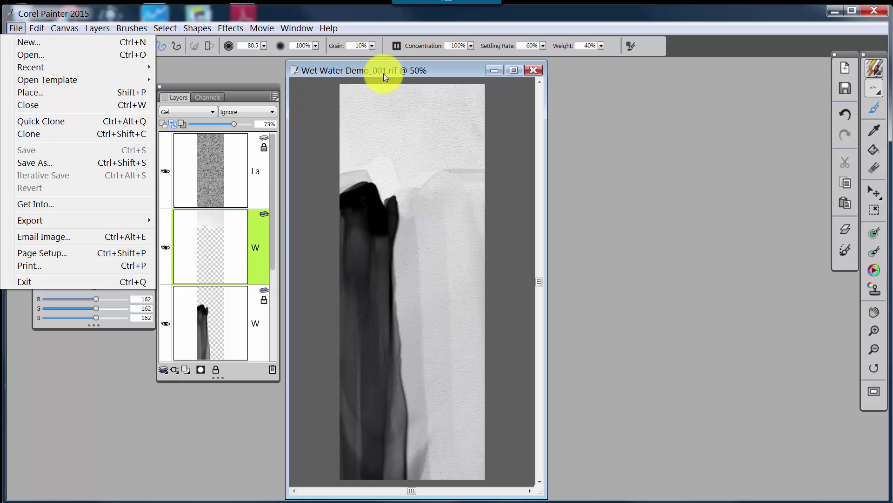
{"action": "left_click", "coordinate": [615, 119]}
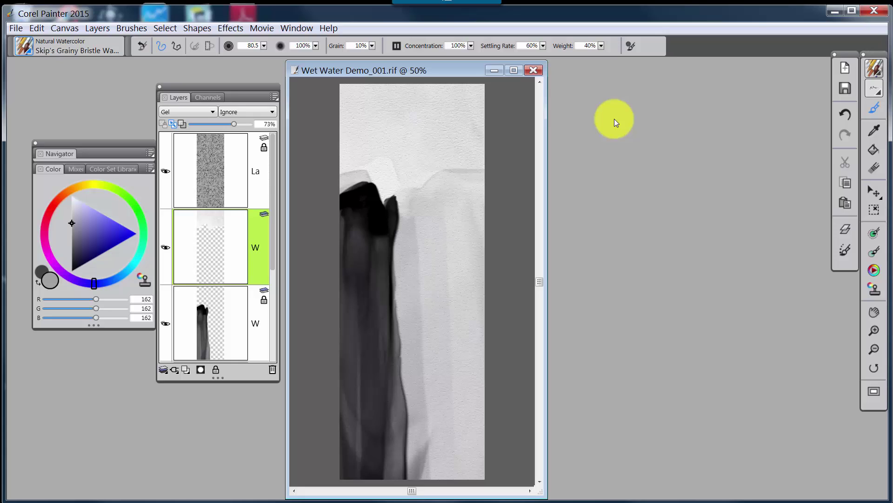
Lock the selected pale watercolor layer and add a new watercolor layer above it.
{"action": "left_click", "coordinate": [264, 222]}
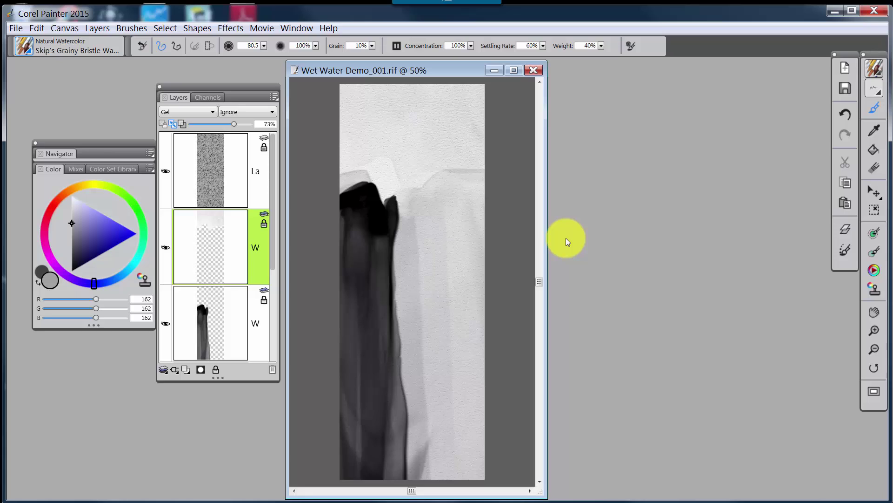
{"action": "left_click", "coordinate": [186, 369]}
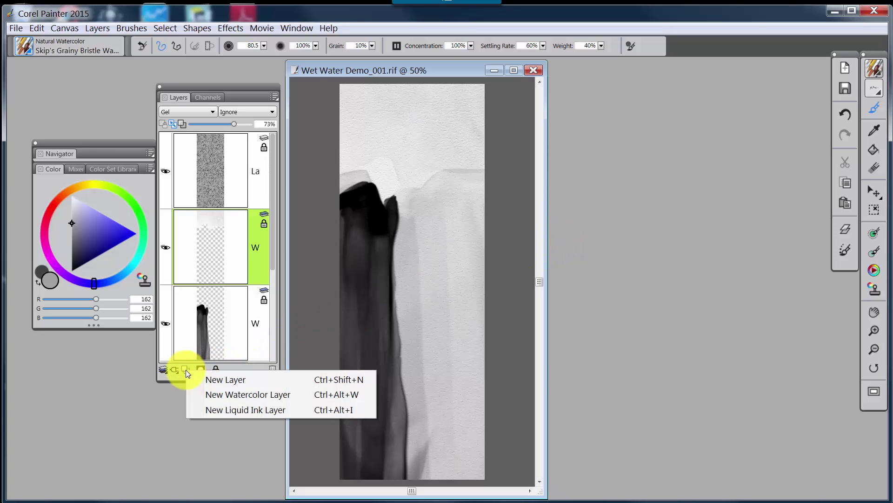
{"action": "left_click", "coordinate": [214, 395]}
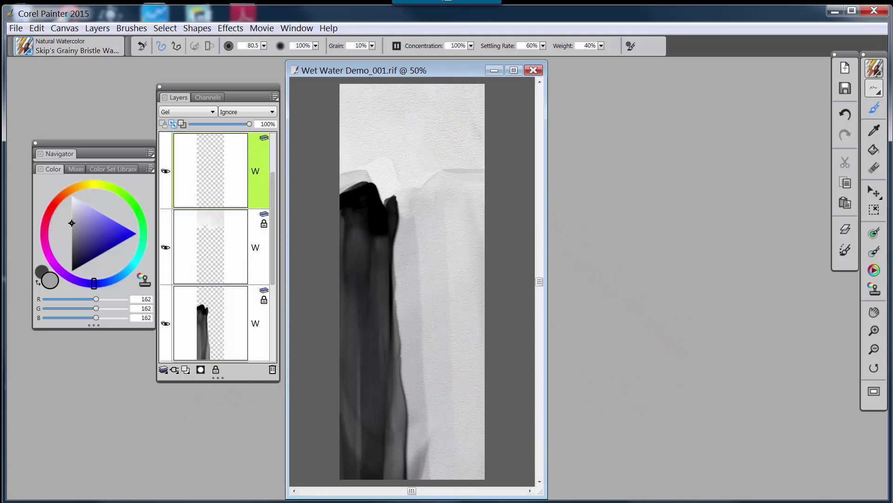
Switch to the Skip's Real Water brush and set the color to dark grey, RGB 74.
{"action": "mouse_move", "coordinate": [404, 245]}
{"action": "left_mouse_down"}
{"action": "mouse_move", "coordinate": [405, 236]}
{"action": "mouse_move", "coordinate": [442, 329]}
{"action": "mouse_move", "coordinate": [428, 312]}
{"action": "mouse_move", "coordinate": [428, 235]}
{"action": "mouse_move", "coordinate": [383, 176]}
{"action": "mouse_move", "coordinate": [379, 186]}
{"action": "mouse_move", "coordinate": [393, 174]}
{"action": "mouse_move", "coordinate": [381, 190]}
{"action": "mouse_move", "coordinate": [372, 184]}
{"action": "mouse_move", "coordinate": [397, 189]}
{"action": "mouse_move", "coordinate": [385, 190]}
{"action": "mouse_move", "coordinate": [409, 226]}
{"action": "mouse_move", "coordinate": [405, 208]}
{"action": "mouse_move", "coordinate": [415, 300]}
{"action": "mouse_move", "coordinate": [400, 451]}
{"action": "mouse_move", "coordinate": [399, 384]}
{"action": "mouse_move", "coordinate": [434, 208]}
{"action": "mouse_move", "coordinate": [457, 442]}
{"action": "mouse_move", "coordinate": [434, 442]}
{"action": "mouse_move", "coordinate": [483, 300]}
{"action": "mouse_move", "coordinate": [488, 463]}
{"action": "mouse_move", "coordinate": [620, 272]}
{"action": "left_mouse_up"}
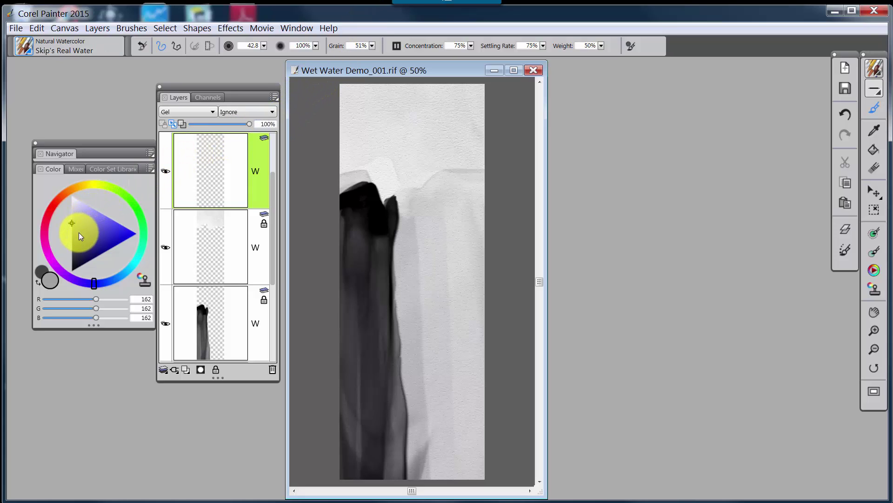
{"action": "mouse_move", "coordinate": [79, 232]}
{"action": "left_mouse_down"}
{"action": "mouse_move", "coordinate": [65, 231]}
{"action": "mouse_move", "coordinate": [55, 250]}
{"action": "left_mouse_up"}
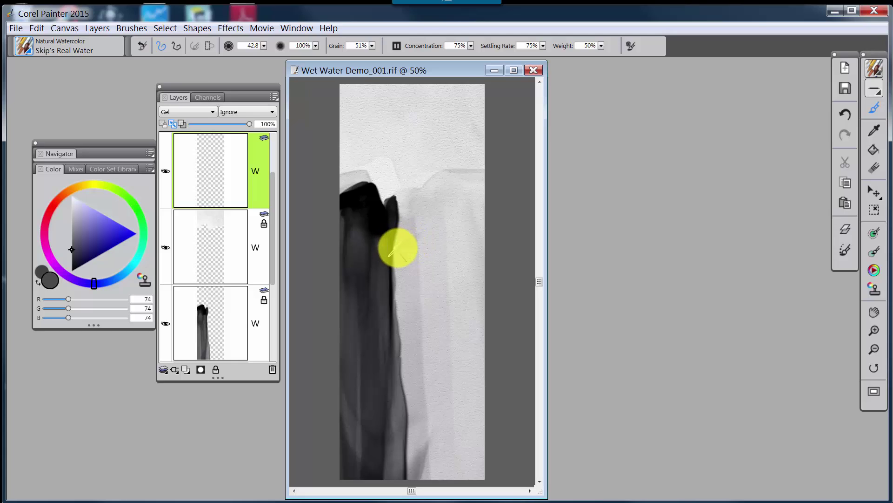
{"action": "mouse_move", "coordinate": [395, 251]}
{"action": "left_mouse_down"}
{"action": "mouse_move", "coordinate": [427, 239]}
{"action": "mouse_move", "coordinate": [453, 247]}
{"action": "mouse_move", "coordinate": [497, 219]}
{"action": "mouse_move", "coordinate": [449, 236]}
{"action": "mouse_move", "coordinate": [459, 241]}
{"action": "mouse_move", "coordinate": [456, 230]}
{"action": "mouse_move", "coordinate": [462, 240]}
{"action": "mouse_move", "coordinate": [483, 228]}
{"action": "mouse_move", "coordinate": [470, 233]}
{"action": "mouse_move", "coordinate": [462, 310]}
{"action": "mouse_move", "coordinate": [458, 245]}
{"action": "mouse_move", "coordinate": [452, 362]}
{"action": "mouse_move", "coordinate": [442, 245]}
{"action": "mouse_move", "coordinate": [440, 257]}
{"action": "mouse_move", "coordinate": [433, 239]}
{"action": "mouse_move", "coordinate": [399, 247]}
{"action": "mouse_move", "coordinate": [407, 477]}
{"action": "mouse_move", "coordinate": [413, 255]}
{"action": "mouse_move", "coordinate": [426, 266]}
{"action": "mouse_move", "coordinate": [429, 241]}
{"action": "mouse_move", "coordinate": [423, 475]}
{"action": "mouse_move", "coordinate": [426, 248]}
{"action": "mouse_move", "coordinate": [429, 433]}
{"action": "mouse_move", "coordinate": [429, 269]}
{"action": "mouse_move", "coordinate": [438, 302]}
{"action": "mouse_move", "coordinate": [425, 293]}
{"action": "mouse_move", "coordinate": [442, 314]}
{"action": "mouse_move", "coordinate": [441, 336]}
{"action": "mouse_move", "coordinate": [428, 345]}
{"action": "mouse_move", "coordinate": [444, 361]}
{"action": "mouse_move", "coordinate": [435, 371]}
{"action": "mouse_move", "coordinate": [440, 392]}
{"action": "mouse_move", "coordinate": [424, 361]}
{"action": "mouse_move", "coordinate": [418, 392]}
{"action": "mouse_move", "coordinate": [437, 421]}
{"action": "mouse_move", "coordinate": [443, 467]}
{"action": "mouse_move", "coordinate": [447, 242]}
{"action": "mouse_move", "coordinate": [449, 459]}
{"action": "mouse_move", "coordinate": [460, 227]}
{"action": "mouse_move", "coordinate": [480, 230]}
{"action": "mouse_move", "coordinate": [466, 462]}
{"action": "mouse_move", "coordinate": [463, 264]}
{"action": "mouse_move", "coordinate": [475, 345]}
{"action": "mouse_move", "coordinate": [472, 479]}
{"action": "mouse_move", "coordinate": [460, 467]}
{"action": "mouse_move", "coordinate": [433, 470]}
{"action": "mouse_move", "coordinate": [409, 409]}
{"action": "left_mouse_up"}
{"action": "mouse_move", "coordinate": [419, 439]}
{"action": "left_mouse_down"}
{"action": "mouse_move", "coordinate": [378, 253]}
{"action": "mouse_move", "coordinate": [372, 378]}
{"action": "left_mouse_up"}
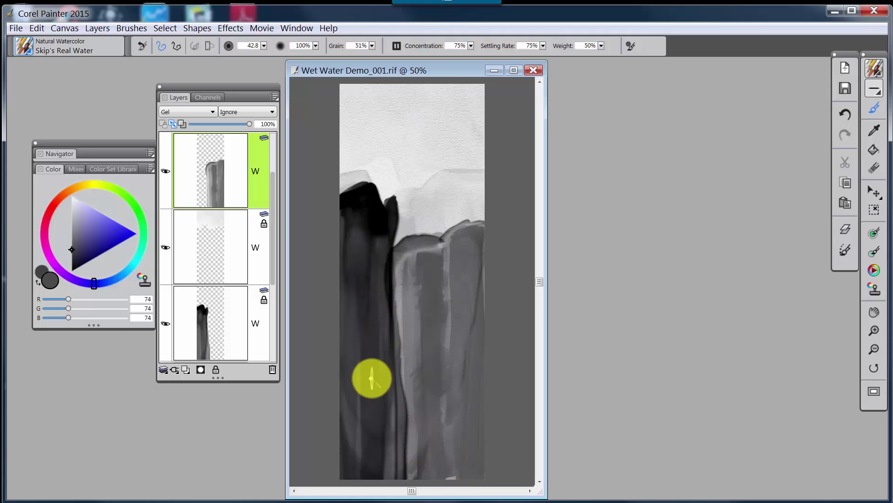
{"action": "mouse_move", "coordinate": [372, 378]}
{"action": "left_mouse_down"}
{"action": "mouse_move", "coordinate": [412, 212]}
{"action": "mouse_move", "coordinate": [491, 223]}
{"action": "left_mouse_up"}
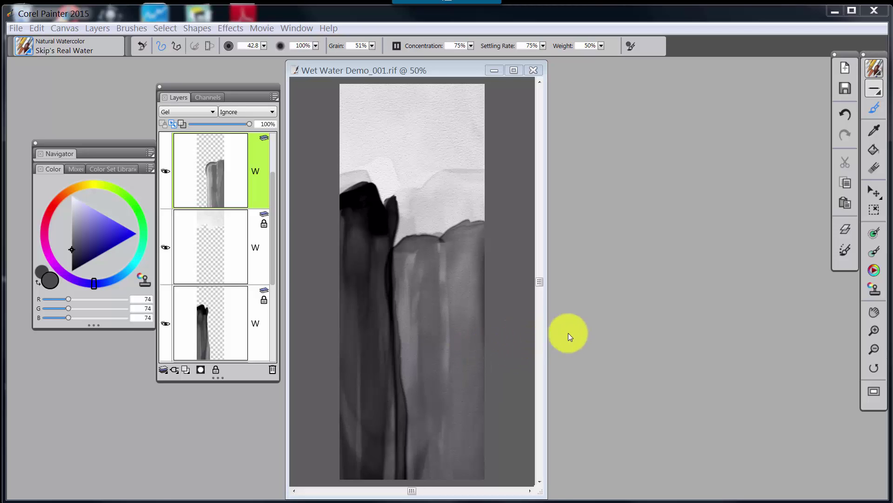
{"action": "key", "text": "ctrl+z"}
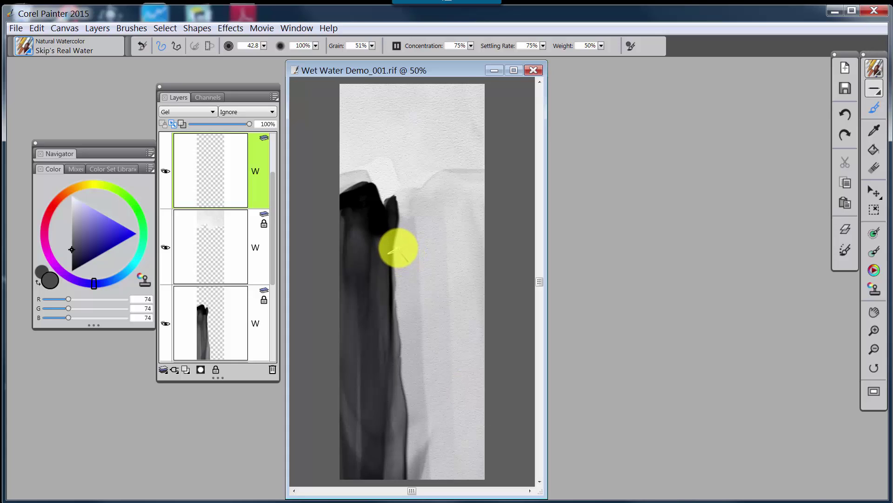
{"action": "mouse_move", "coordinate": [396, 252]}
{"action": "left_mouse_down"}
{"action": "mouse_move", "coordinate": [480, 258]}
{"action": "mouse_move", "coordinate": [469, 456]}
{"action": "mouse_move", "coordinate": [470, 266]}
{"action": "mouse_move", "coordinate": [447, 411]}
{"action": "mouse_move", "coordinate": [462, 274]}
{"action": "mouse_move", "coordinate": [464, 407]}
{"action": "mouse_move", "coordinate": [444, 487]}
{"action": "mouse_move", "coordinate": [481, 430]}
{"action": "mouse_move", "coordinate": [473, 484]}
{"action": "mouse_move", "coordinate": [474, 393]}
{"action": "mouse_move", "coordinate": [459, 269]}
{"action": "mouse_move", "coordinate": [457, 279]}
{"action": "mouse_move", "coordinate": [455, 263]}
{"action": "mouse_move", "coordinate": [406, 253]}
{"action": "mouse_move", "coordinate": [429, 476]}
{"action": "mouse_move", "coordinate": [432, 289]}
{"action": "mouse_move", "coordinate": [412, 267]}
{"action": "mouse_move", "coordinate": [417, 258]}
{"action": "mouse_move", "coordinate": [413, 292]}
{"action": "mouse_move", "coordinate": [443, 288]}
{"action": "mouse_move", "coordinate": [435, 261]}
{"action": "mouse_move", "coordinate": [445, 272]}
{"action": "mouse_move", "coordinate": [440, 289]}
{"action": "mouse_move", "coordinate": [456, 296]}
{"action": "mouse_move", "coordinate": [438, 305]}
{"action": "mouse_move", "coordinate": [449, 307]}
{"action": "mouse_move", "coordinate": [441, 319]}
{"action": "mouse_move", "coordinate": [445, 428]}
{"action": "mouse_move", "coordinate": [431, 379]}
{"action": "mouse_move", "coordinate": [443, 473]}
{"action": "mouse_move", "coordinate": [479, 377]}
{"action": "mouse_move", "coordinate": [477, 301]}
{"action": "mouse_move", "coordinate": [482, 480]}
{"action": "mouse_move", "coordinate": [470, 464]}
{"action": "mouse_move", "coordinate": [413, 480]}
{"action": "left_mouse_up"}
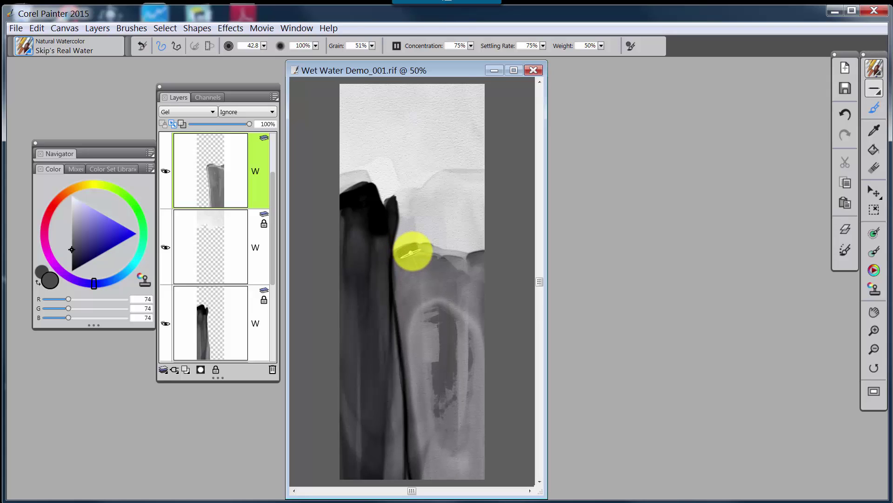
{"action": "mouse_move", "coordinate": [396, 253]}
{"action": "left_mouse_down"}
{"action": "mouse_move", "coordinate": [419, 247]}
{"action": "mouse_move", "coordinate": [461, 259]}
{"action": "mouse_move", "coordinate": [399, 253]}
{"action": "mouse_move", "coordinate": [409, 285]}
{"action": "left_mouse_up"}
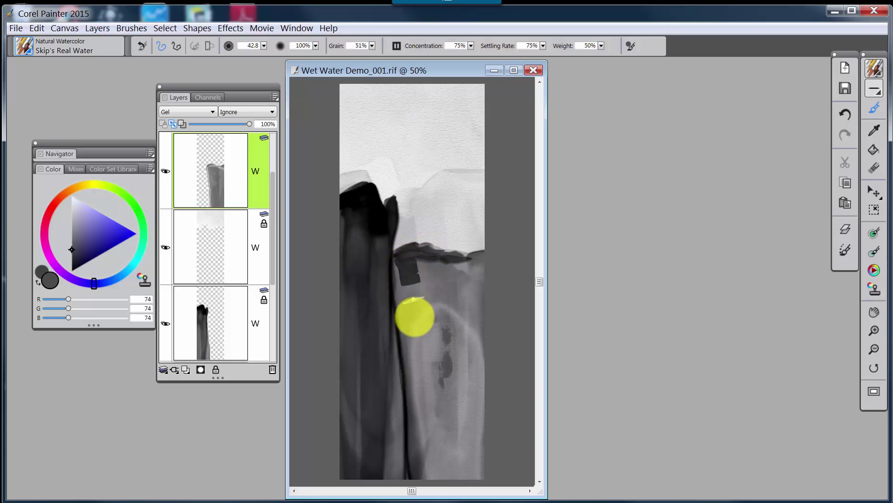
{"action": "mouse_move", "coordinate": [415, 317]}
{"action": "left_mouse_down"}
{"action": "mouse_move", "coordinate": [417, 439]}
{"action": "mouse_move", "coordinate": [425, 420]}
{"action": "mouse_move", "coordinate": [419, 259]}
{"action": "mouse_move", "coordinate": [432, 261]}
{"action": "mouse_move", "coordinate": [441, 433]}
{"action": "left_mouse_up"}
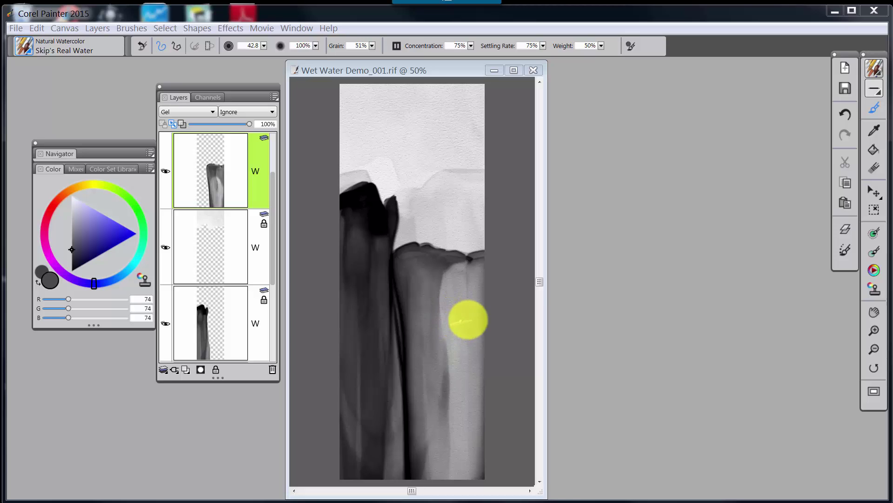
{"action": "key", "text": "ctrl+z"}
{"action": "key", "text": "ctrl+z"}
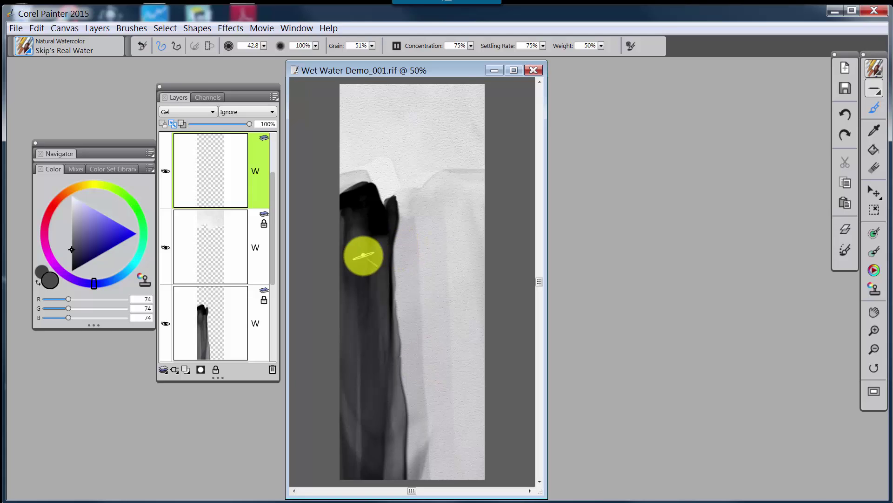
Set the color to mid grey, RGB 115, and paint a cliff beside the dark one, filling the area down to the canvas's lower edge.
{"action": "left_click_drag", "start_coordinate": [84, 240], "coordinate": [65, 241]}
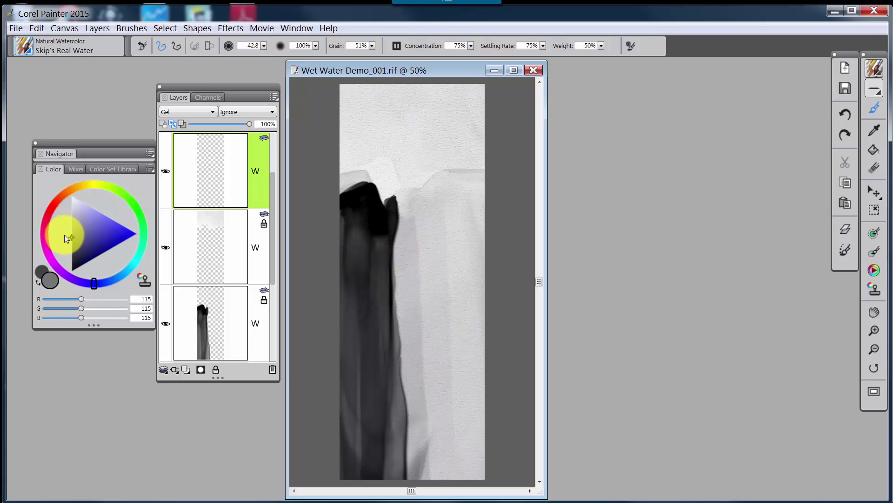
{"action": "left_click", "coordinate": [393, 253]}
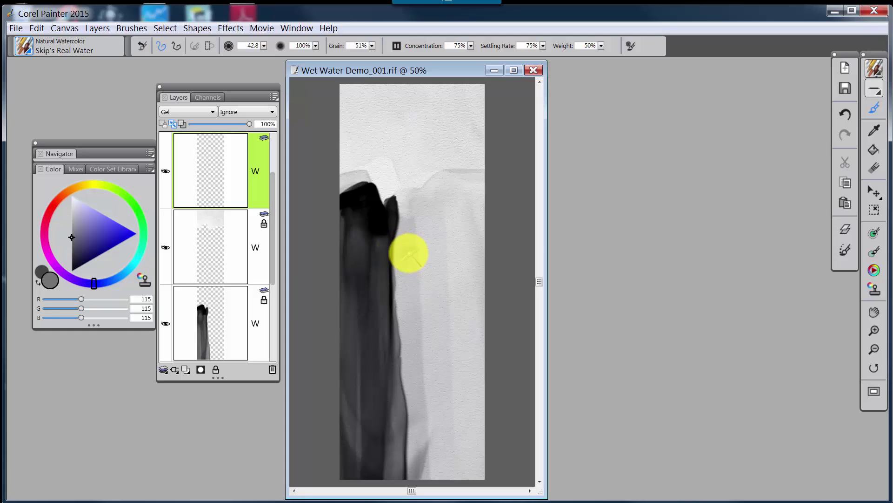
{"action": "mouse_move", "coordinate": [393, 255]}
{"action": "left_mouse_down"}
{"action": "mouse_move", "coordinate": [471, 242]}
{"action": "mouse_move", "coordinate": [484, 249]}
{"action": "mouse_move", "coordinate": [488, 276]}
{"action": "mouse_move", "coordinate": [468, 246]}
{"action": "mouse_move", "coordinate": [475, 311]}
{"action": "mouse_move", "coordinate": [481, 306]}
{"action": "mouse_move", "coordinate": [476, 368]}
{"action": "mouse_move", "coordinate": [475, 293]}
{"action": "mouse_move", "coordinate": [457, 252]}
{"action": "mouse_move", "coordinate": [481, 395]}
{"action": "mouse_move", "coordinate": [438, 262]}
{"action": "mouse_move", "coordinate": [401, 261]}
{"action": "mouse_move", "coordinate": [453, 478]}
{"action": "mouse_move", "coordinate": [412, 264]}
{"action": "mouse_move", "coordinate": [488, 450]}
{"action": "mouse_move", "coordinate": [431, 341]}
{"action": "mouse_move", "coordinate": [476, 481]}
{"action": "mouse_move", "coordinate": [455, 446]}
{"action": "mouse_move", "coordinate": [464, 474]}
{"action": "mouse_move", "coordinate": [438, 459]}
{"action": "mouse_move", "coordinate": [424, 475]}
{"action": "mouse_move", "coordinate": [406, 290]}
{"action": "mouse_move", "coordinate": [416, 474]}
{"action": "mouse_move", "coordinate": [431, 436]}
{"action": "mouse_move", "coordinate": [451, 490]}
{"action": "mouse_move", "coordinate": [460, 402]}
{"action": "mouse_move", "coordinate": [478, 391]}
{"action": "mouse_move", "coordinate": [481, 474]}
{"action": "mouse_move", "coordinate": [476, 384]}
{"action": "mouse_move", "coordinate": [422, 263]}
{"action": "mouse_move", "coordinate": [399, 253]}
{"action": "mouse_move", "coordinate": [409, 247]}
{"action": "mouse_move", "coordinate": [437, 251]}
{"action": "mouse_move", "coordinate": [412, 251]}
{"action": "mouse_move", "coordinate": [419, 345]}
{"action": "mouse_move", "coordinate": [415, 253]}
{"action": "mouse_move", "coordinate": [427, 339]}
{"action": "mouse_move", "coordinate": [434, 259]}
{"action": "mouse_move", "coordinate": [443, 279]}
{"action": "mouse_move", "coordinate": [452, 257]}
{"action": "mouse_move", "coordinate": [442, 253]}
{"action": "mouse_move", "coordinate": [483, 249]}
{"action": "mouse_move", "coordinate": [460, 257]}
{"action": "mouse_move", "coordinate": [459, 313]}
{"action": "mouse_move", "coordinate": [451, 265]}
{"action": "mouse_move", "coordinate": [405, 259]}
{"action": "mouse_move", "coordinate": [397, 267]}
{"action": "mouse_move", "coordinate": [405, 330]}
{"action": "mouse_move", "coordinate": [371, 467]}
{"action": "left_mouse_up"}
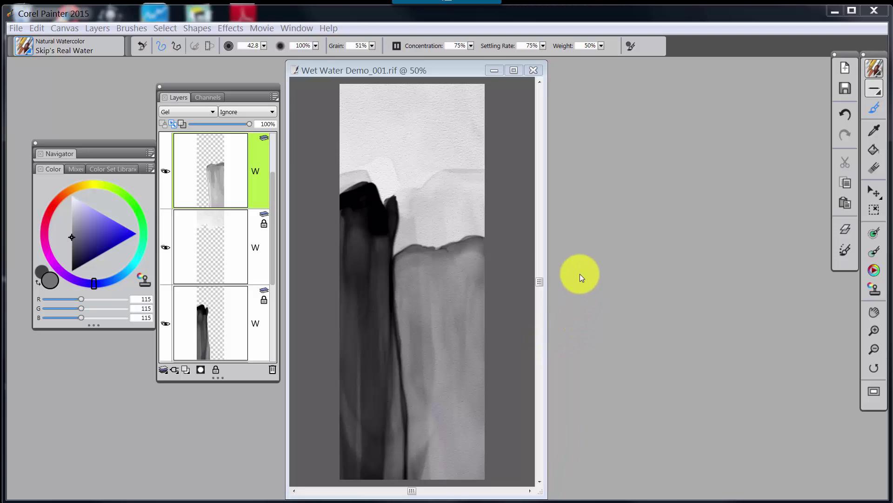
Lock the new mid-grey cliff layer and add another watercolor layer above it.
{"action": "scroll", "coordinate": [516, 266], "scroll_direction": "down", "scroll_amount": 1}
{"action": "scroll", "coordinate": [516, 267], "scroll_direction": "down", "scroll_amount": 5}
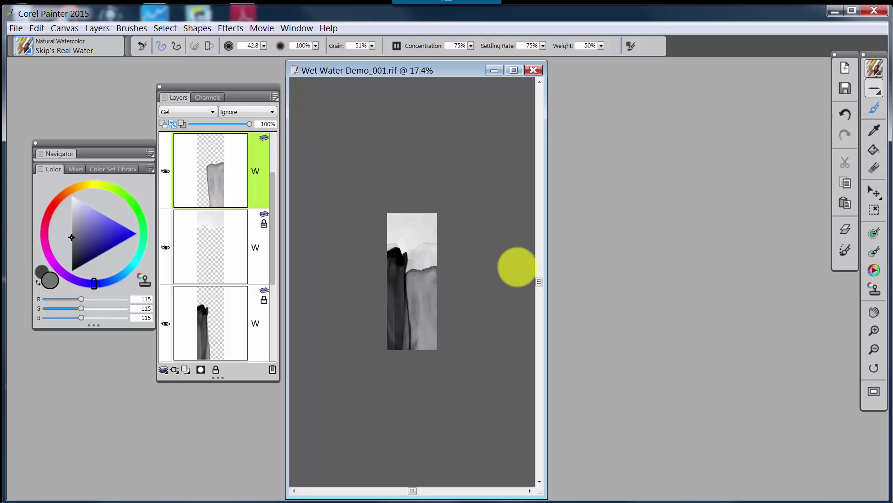
{"action": "scroll", "coordinate": [517, 266], "scroll_direction": "down", "scroll_amount": 1}
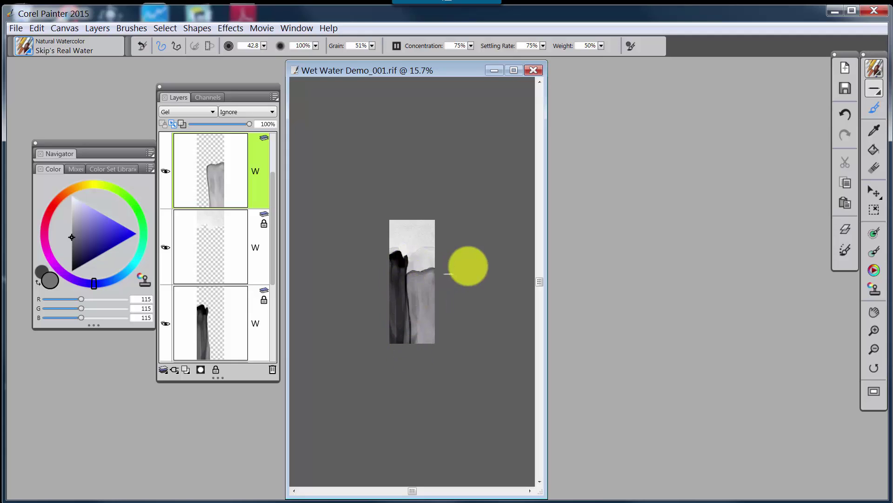
{"action": "scroll", "coordinate": [475, 276], "scroll_direction": "up", "scroll_amount": 5}
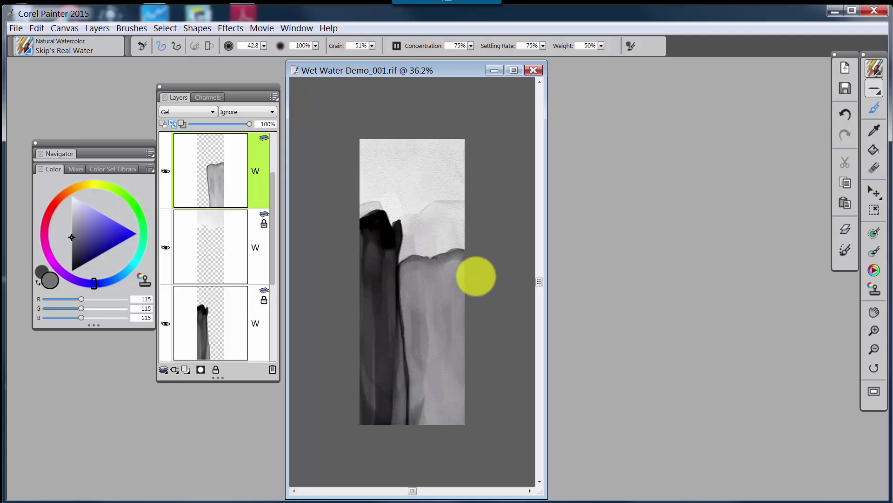
{"action": "scroll", "coordinate": [476, 276], "scroll_direction": "up", "scroll_amount": 2}
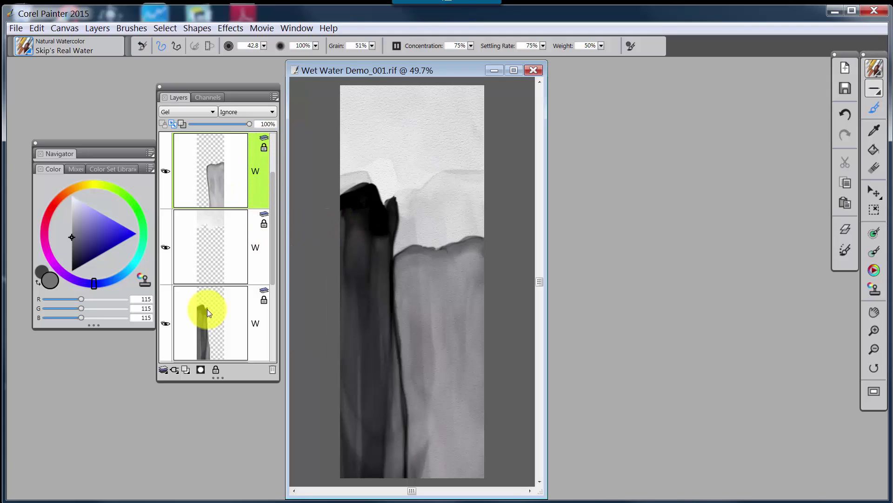
{"action": "left_click", "coordinate": [185, 369]}
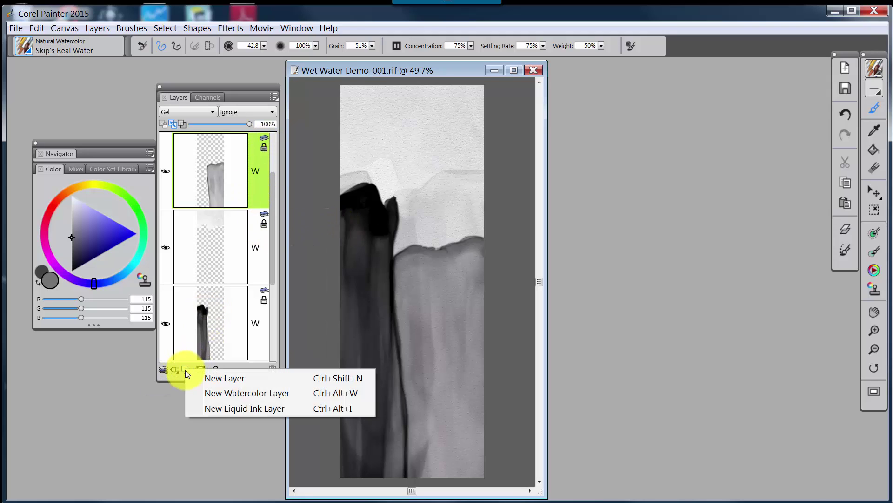
{"action": "left_click", "coordinate": [204, 394]}
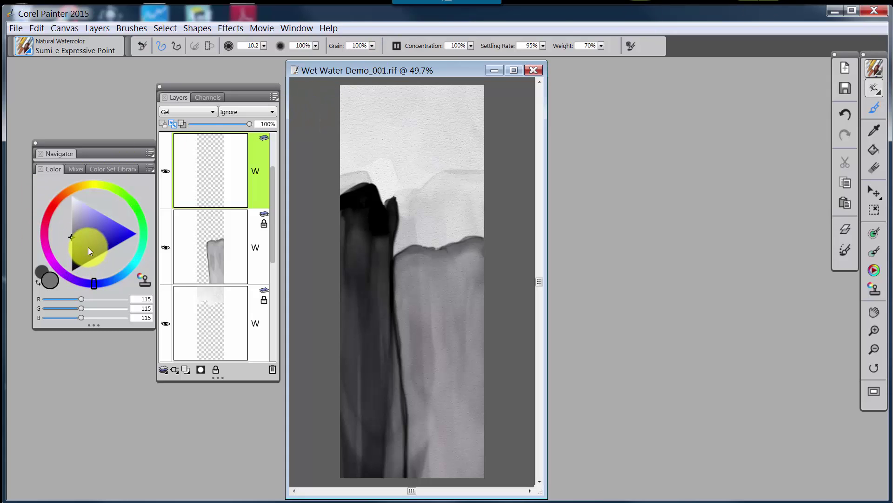
Switch to the Sumi-e Expressive Point brush and set the color to black, RGB 0.
{"action": "left_click_drag", "start_coordinate": [88, 247], "coordinate": [52, 292]}
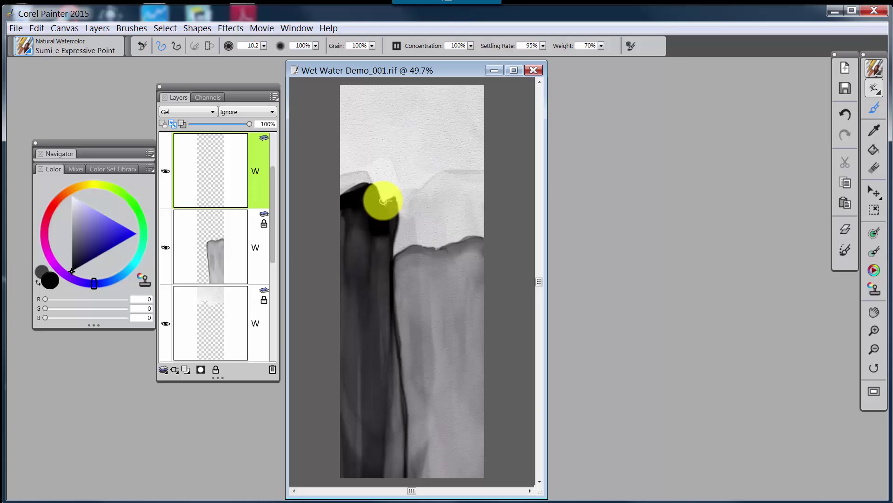
{"action": "left_click_drag", "start_coordinate": [382, 205], "coordinate": [391, 105]}
{"action": "key", "text": "ctrl+z"}
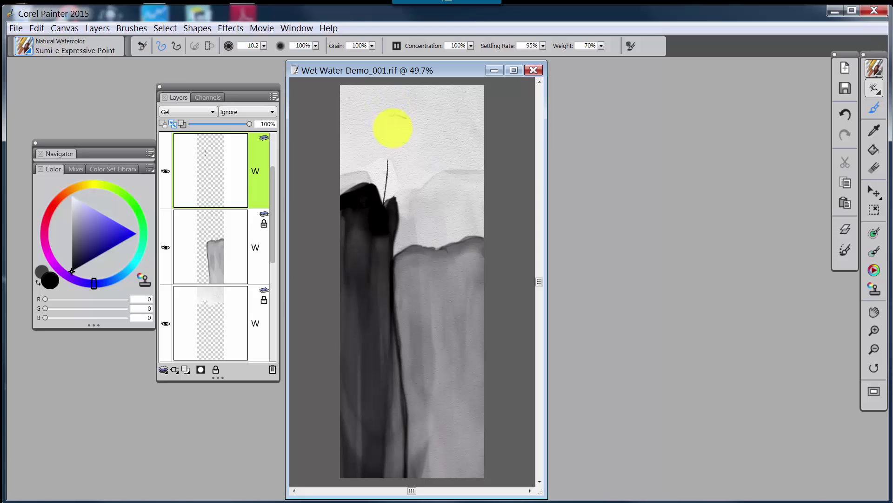
{"action": "key", "text": "ctrl+z"}
{"action": "left_click_drag", "start_coordinate": [383, 202], "coordinate": [383, 172]}
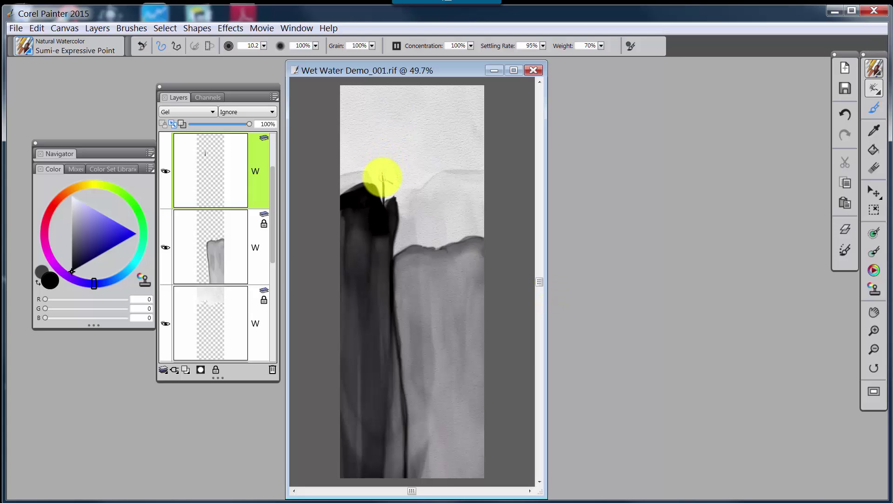
{"action": "key", "text": "ctrl+z"}
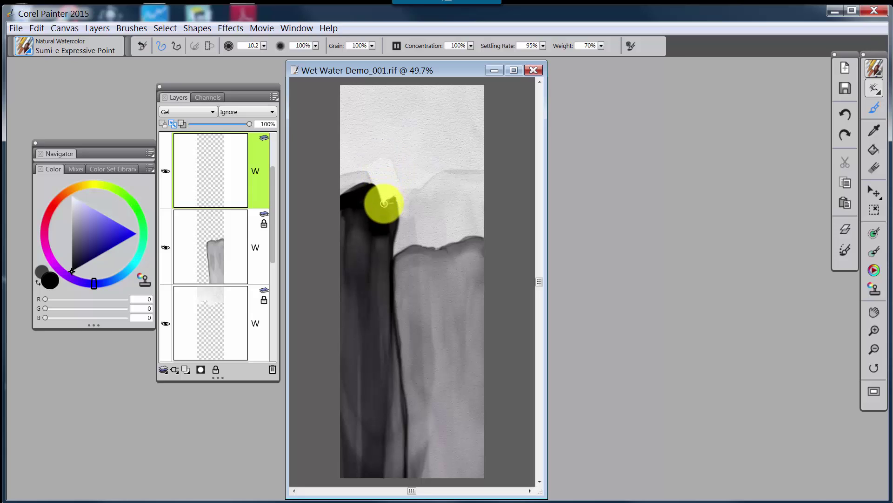
{"action": "left_click_drag", "start_coordinate": [384, 203], "coordinate": [385, 177]}
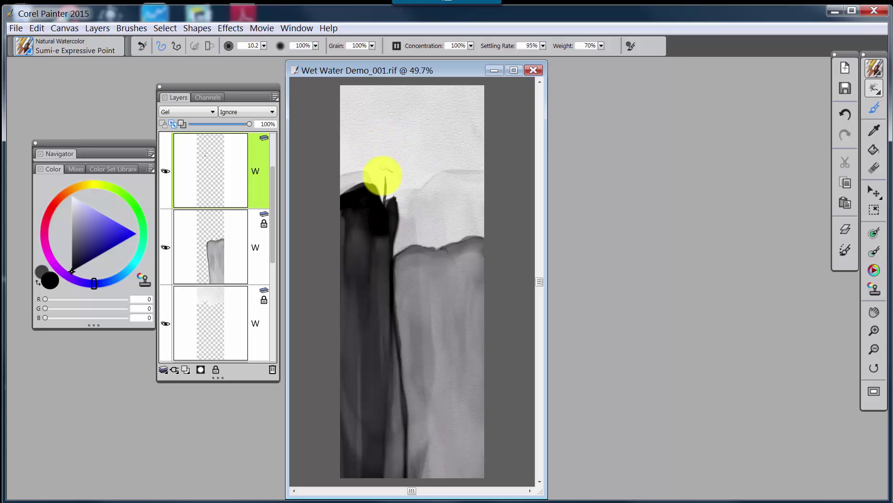
{"action": "left_click_drag", "start_coordinate": [383, 203], "coordinate": [383, 206]}
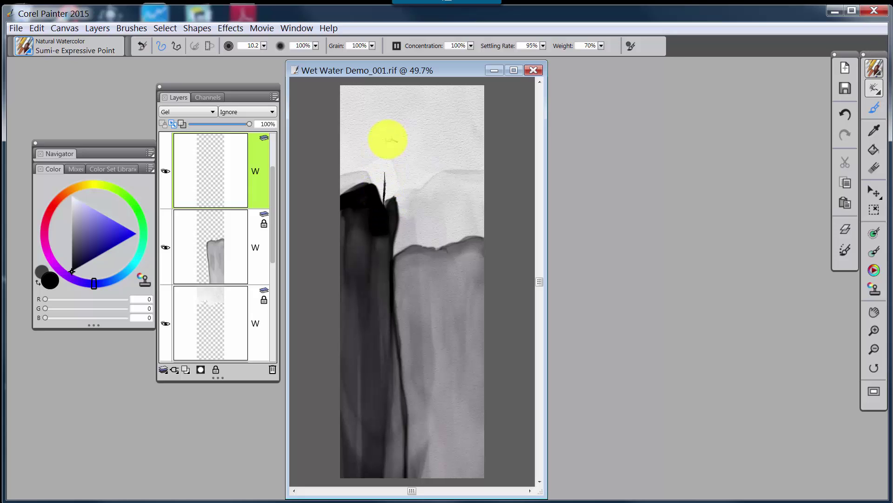
{"action": "key", "text": "ctrl+z"}
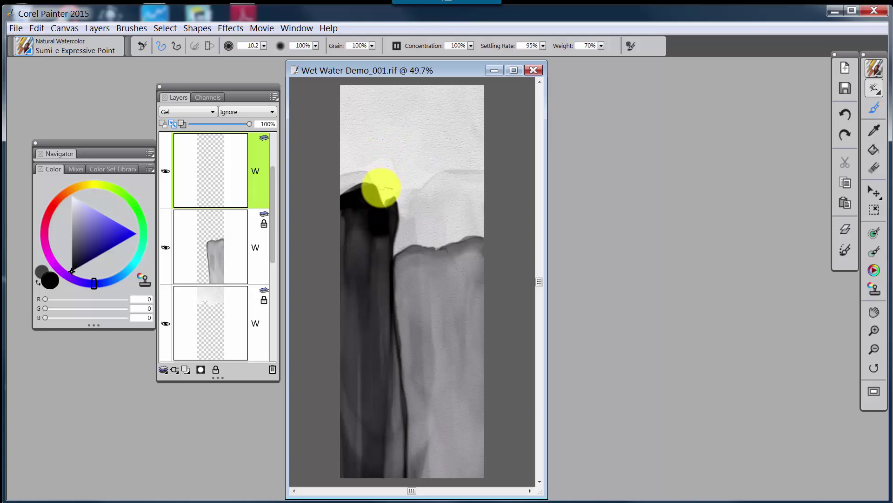
Reduce the brush size to 4.0 and draw a short thin vertical line rising from the notch at the top of the dark cliff.
{"action": "key", "text": "bracketleft"}
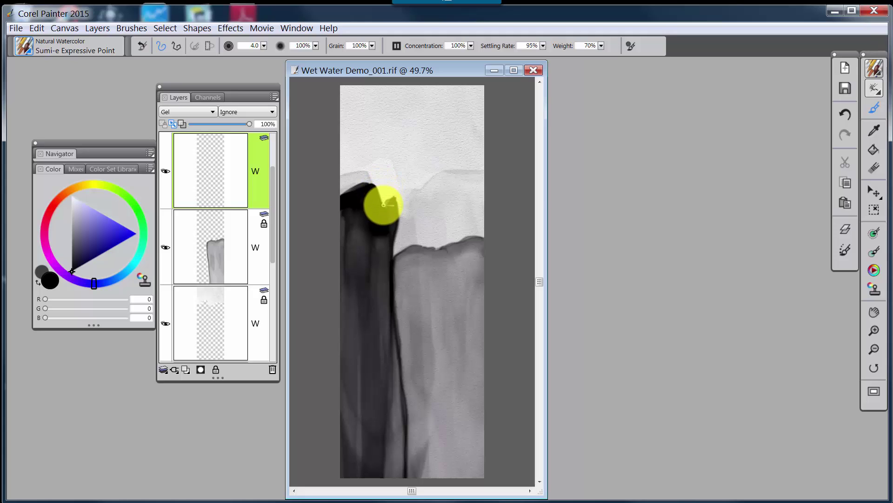
{"action": "key", "text": "ctrl+z"}
{"action": "left_click_drag", "start_coordinate": [373, 186], "coordinate": [383, 203]}
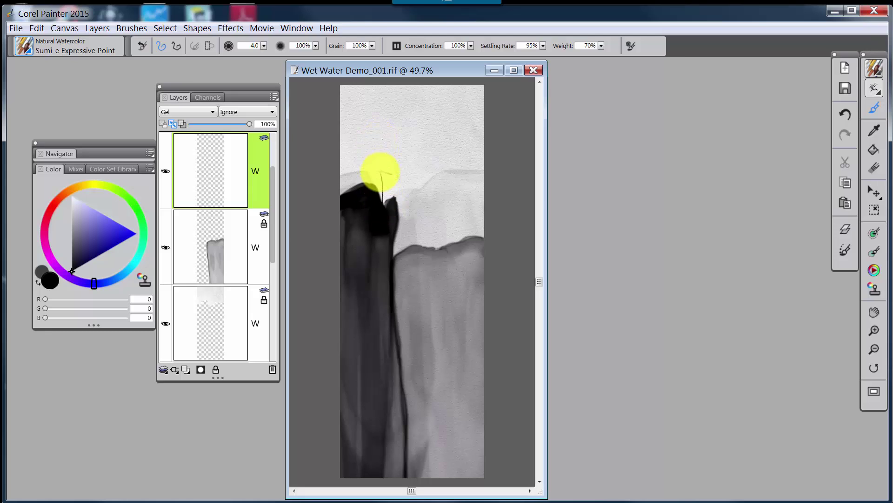
{"action": "left_click_drag", "start_coordinate": [382, 204], "coordinate": [379, 144]}
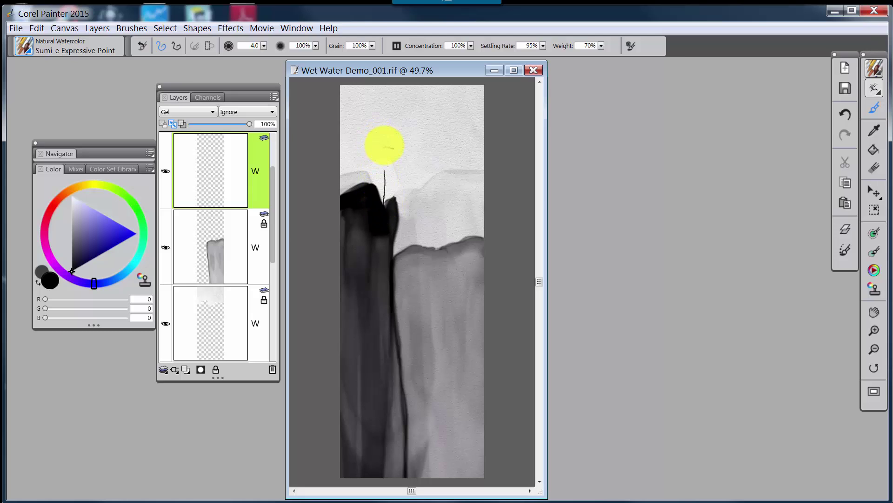
{"action": "key", "text": "ctrl+z"}
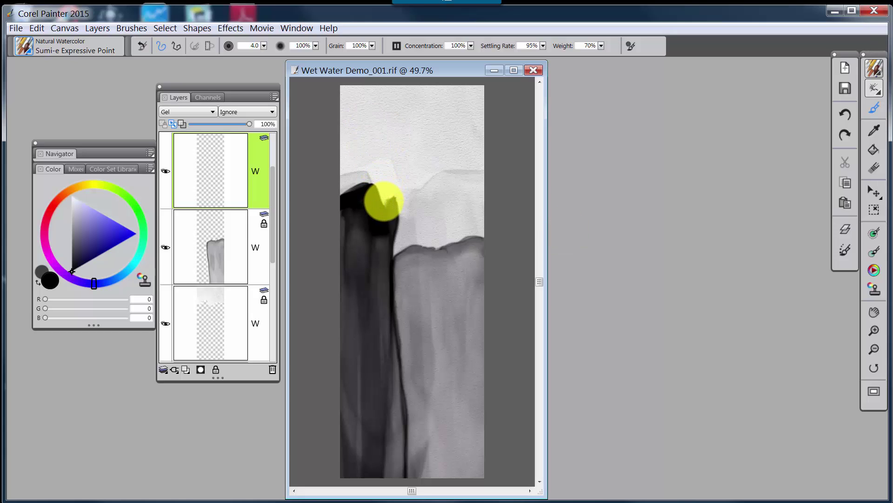
{"action": "key", "text": "ctrl+y"}
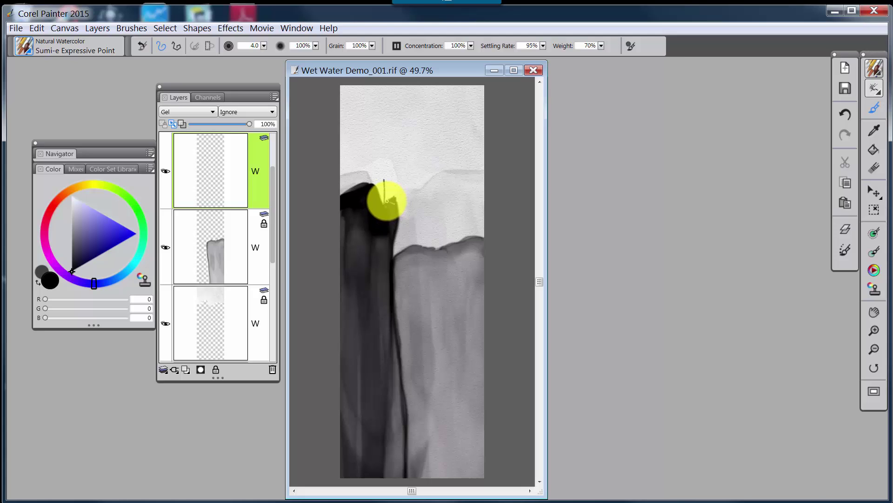
Draw short black branches on both sides of the tree trunk at the dark cliff's notch, and undo the last stroke.
{"action": "left_click", "coordinate": [385, 201]}
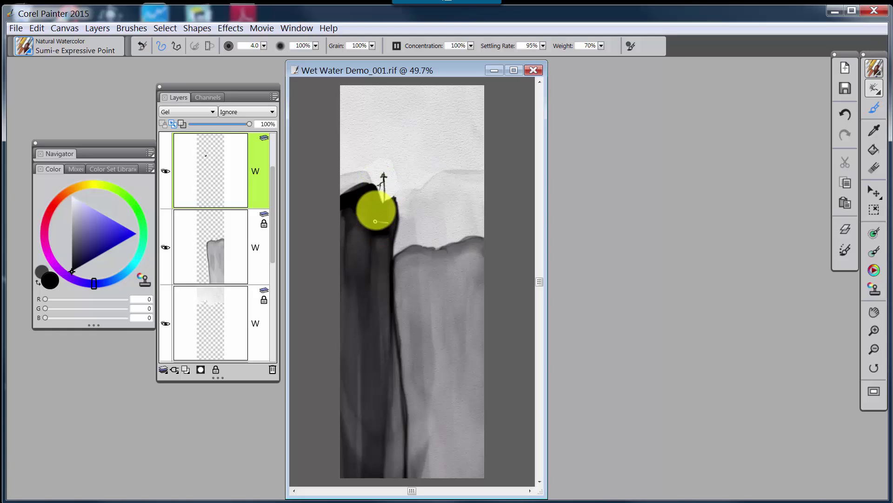
{"action": "key", "text": "ctrl+z"}
{"action": "key", "text": "ctrl+y"}
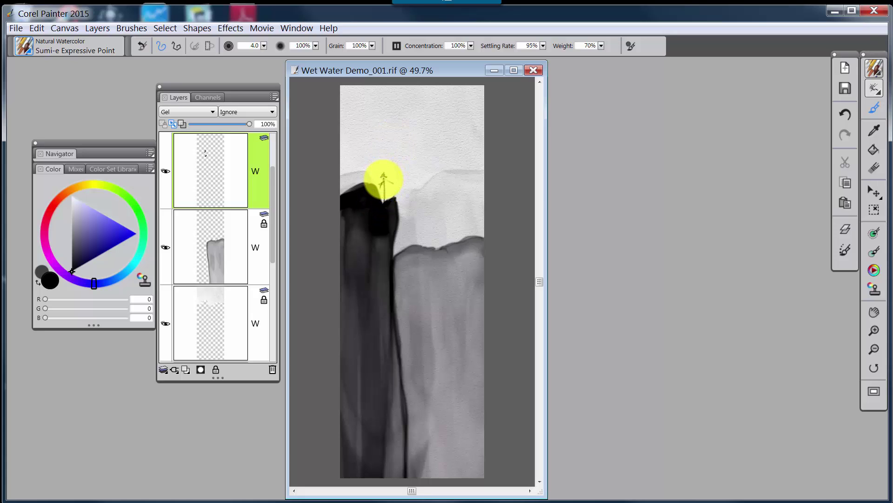
{"action": "key", "text": "ctrl+z"}
{"action": "key", "text": "ctrl+y"}
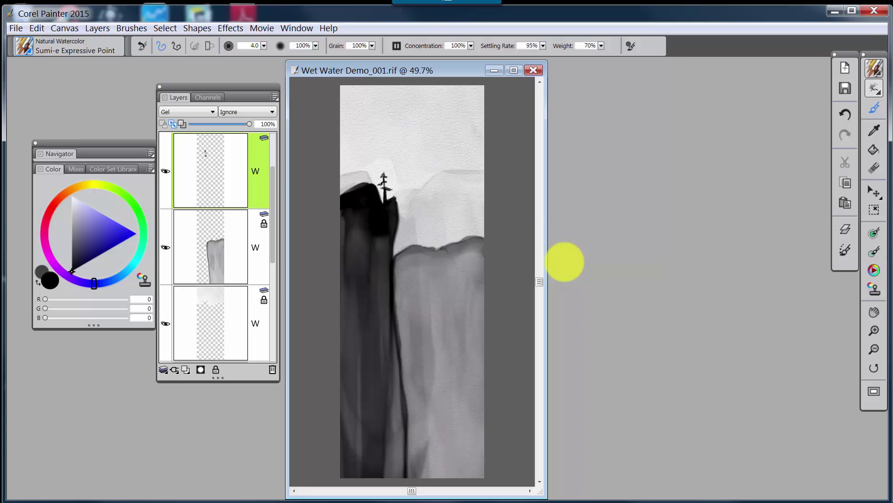
{"action": "key", "text": "ctrl+z"}
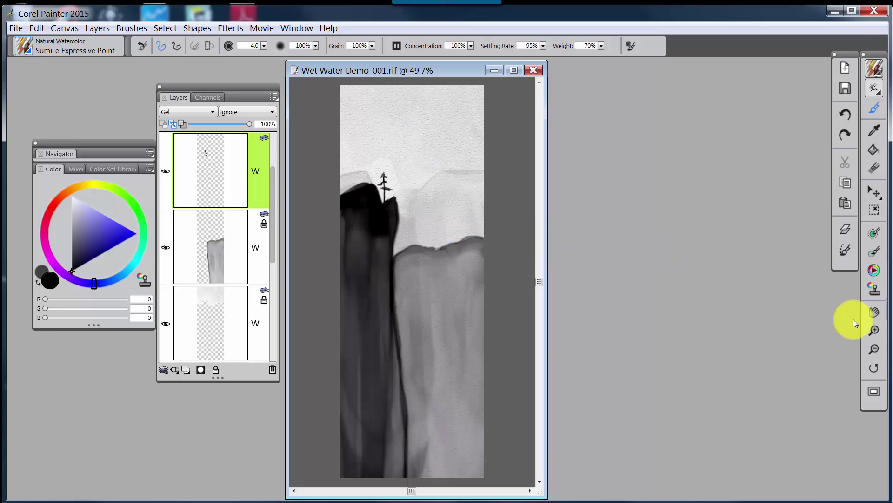
Thicken the small tree's trunk and branches with black strokes and extend its tip upward.
{"action": "left_click", "coordinate": [874, 330]}
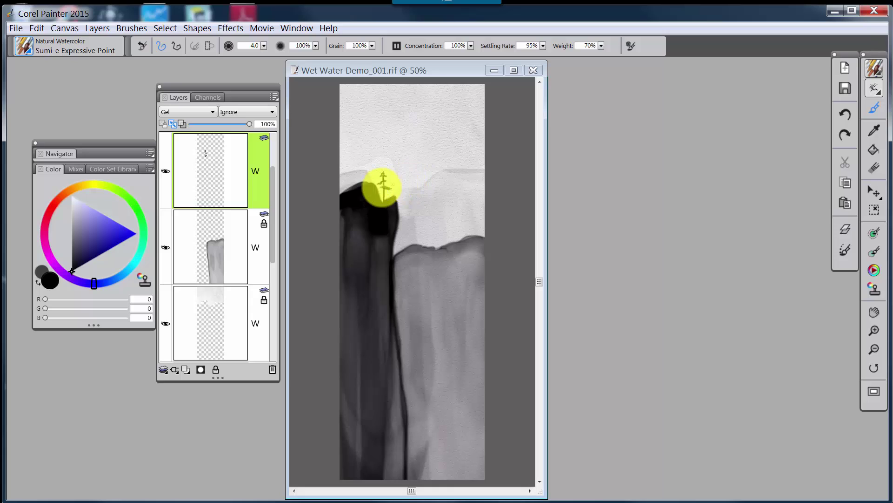
{"action": "left_click_drag", "start_coordinate": [379, 191], "coordinate": [387, 194]}
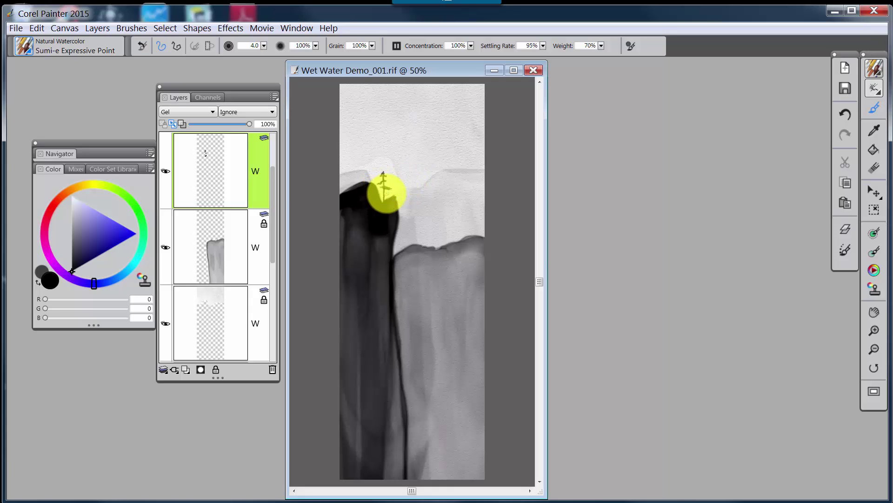
{"action": "left_click", "coordinate": [874, 330]}
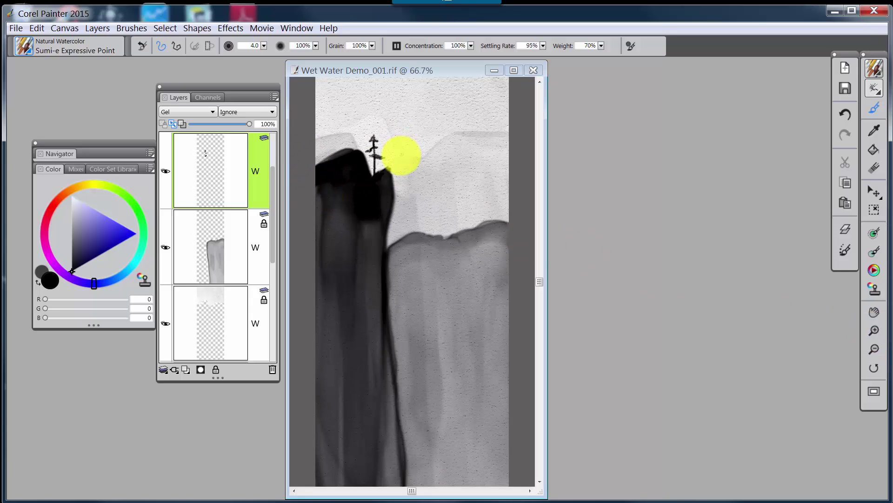
{"action": "left_click", "coordinate": [378, 163]}
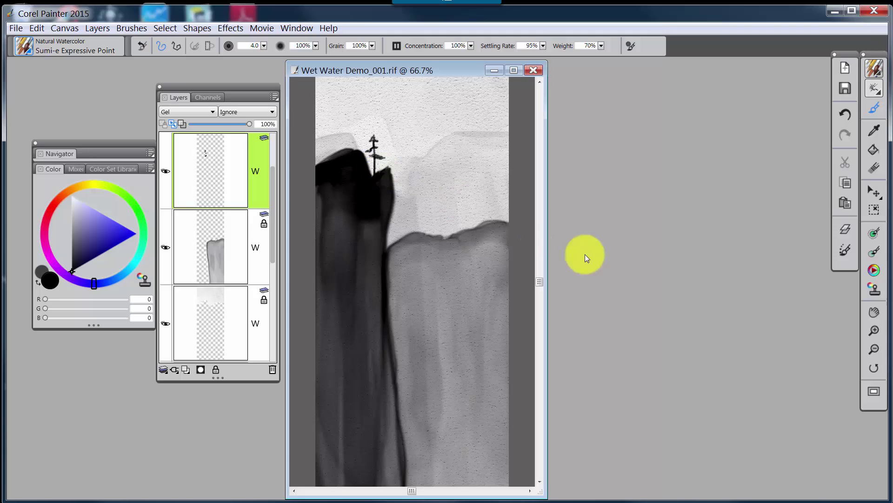
{"action": "left_click", "coordinate": [874, 329]}
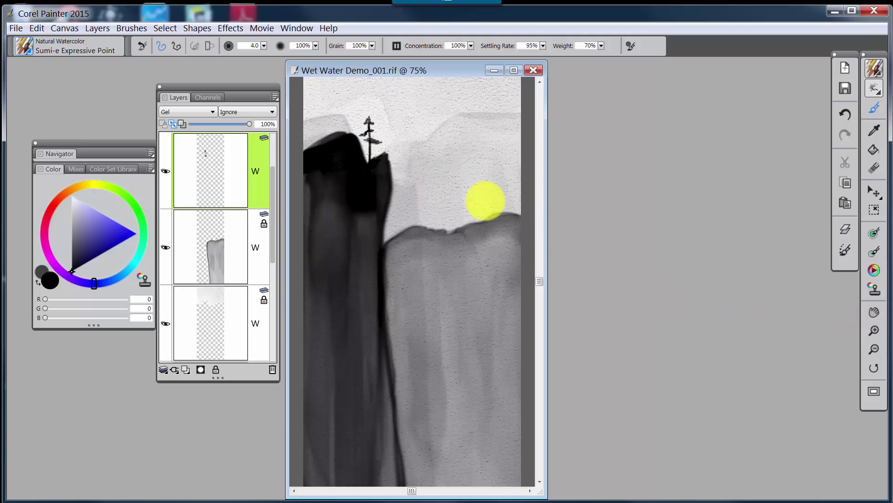
{"action": "scroll", "coordinate": [542, 279], "scroll_direction": "up", "scroll_amount": 4}
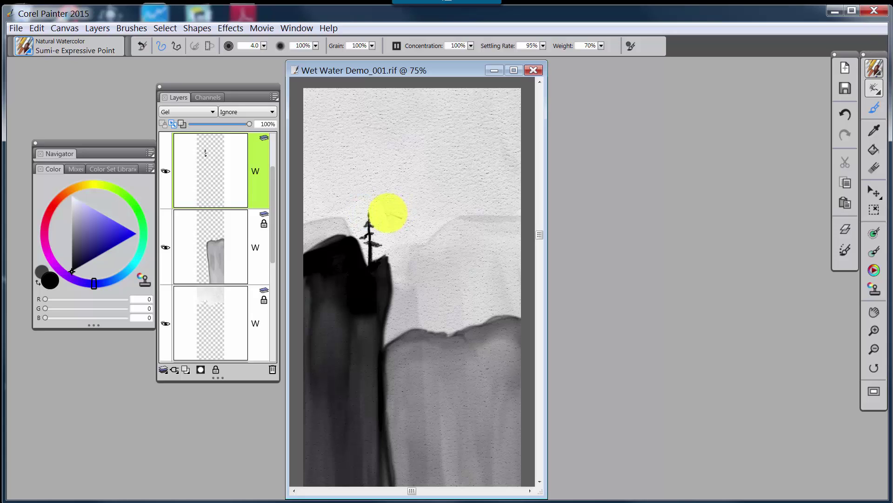
{"action": "scroll", "coordinate": [388, 213], "scroll_direction": "down", "scroll_amount": 5}
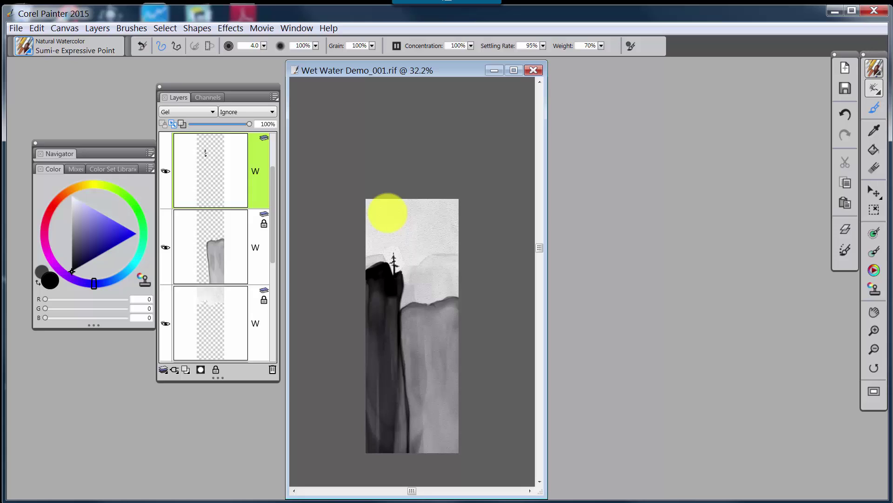
{"action": "scroll", "coordinate": [387, 212], "scroll_direction": "down", "scroll_amount": 2}
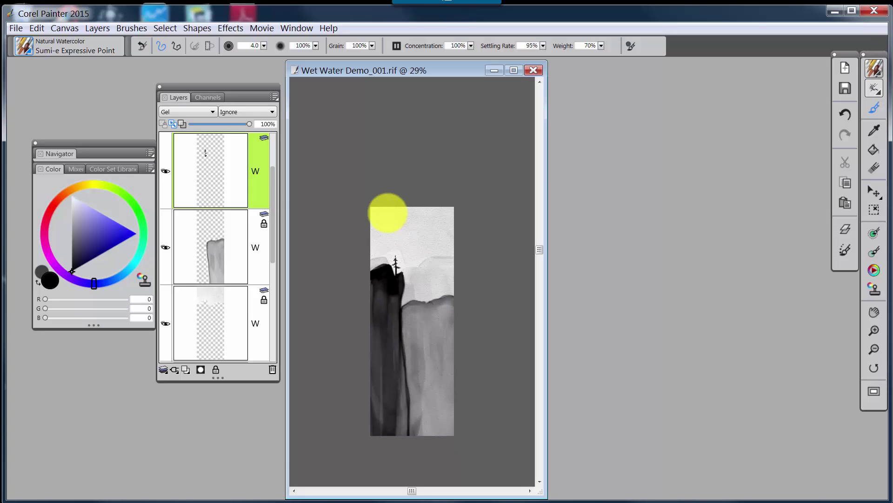
{"action": "scroll", "coordinate": [388, 213], "scroll_direction": "up", "scroll_amount": 2}
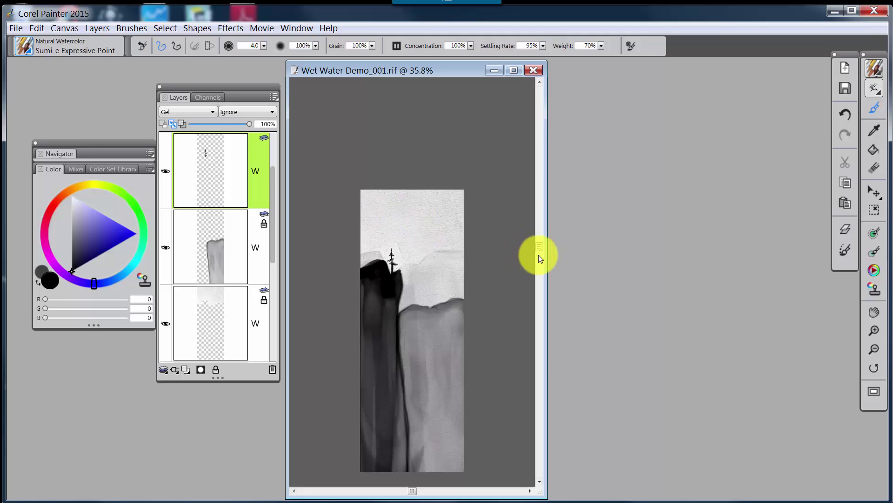
{"action": "left_click_drag", "start_coordinate": [540, 246], "coordinate": [542, 277]}
{"action": "scroll", "coordinate": [506, 259], "scroll_direction": "up", "scroll_amount": 1}
{"action": "scroll", "coordinate": [506, 259], "scroll_direction": "up", "scroll_amount": 1}
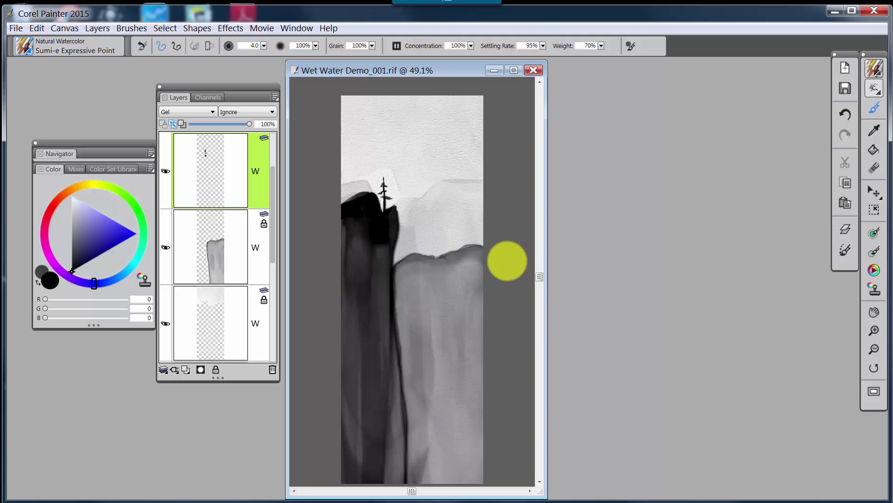
{"action": "scroll", "coordinate": [506, 259], "scroll_direction": "down", "scroll_amount": 1}
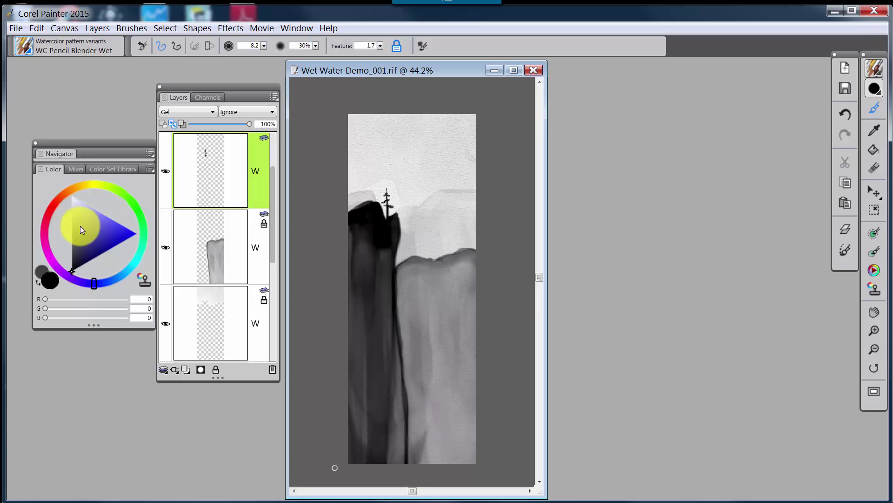
Try the WC Pencil Blender Wet brush in grey, RGB 154, on the sky around the tree, and undo the stroke.
{"action": "left_click_drag", "start_coordinate": [80, 225], "coordinate": [49, 233]}
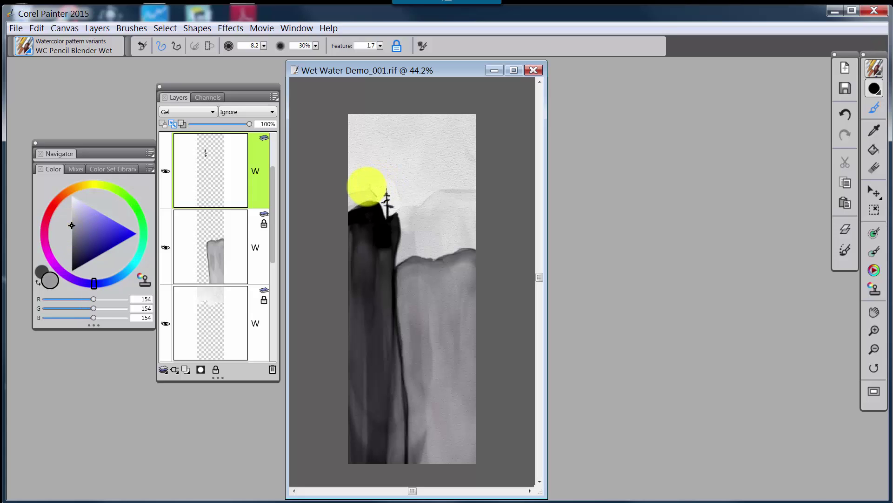
{"action": "left_click_drag", "start_coordinate": [367, 187], "coordinate": [383, 181]}
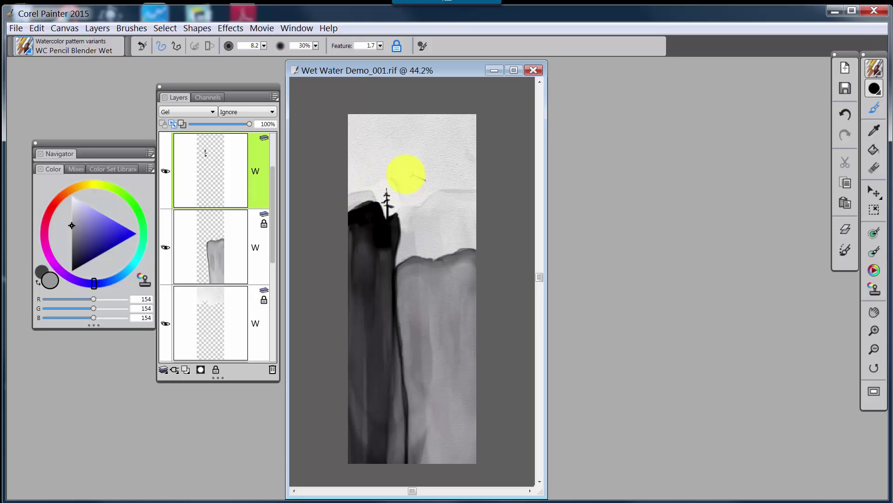
{"action": "key", "text": "ctrl+z"}
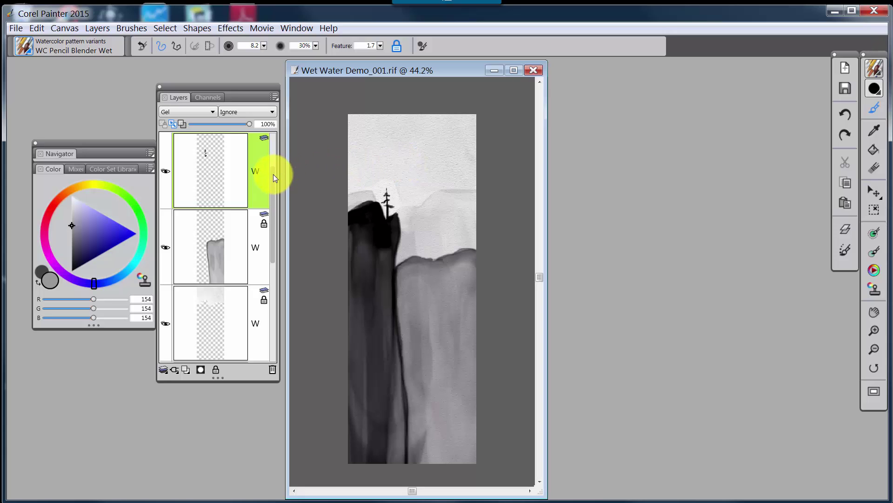
Select and unlock the pale sky layer, and try a grey blender stroke beside the tree before undoing it.
{"action": "left_click_drag", "start_coordinate": [273, 174], "coordinate": [272, 220]}
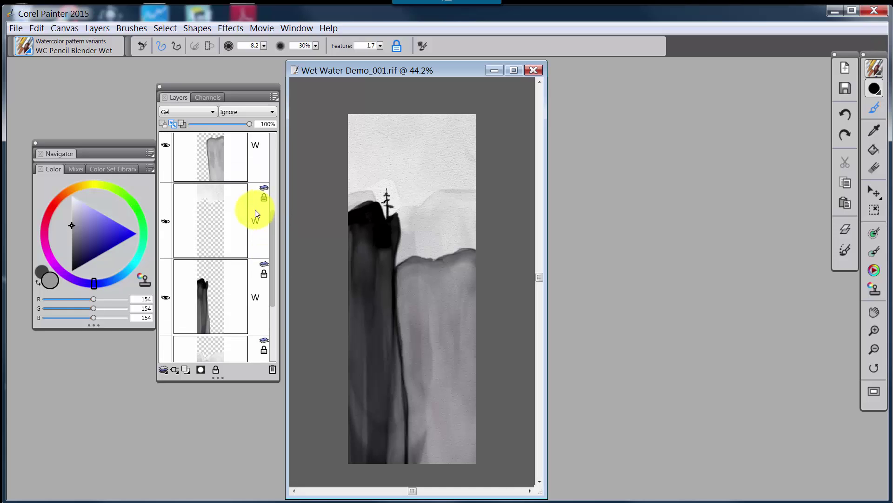
{"action": "left_click", "coordinate": [255, 215]}
{"action": "left_click", "coordinate": [264, 197]}
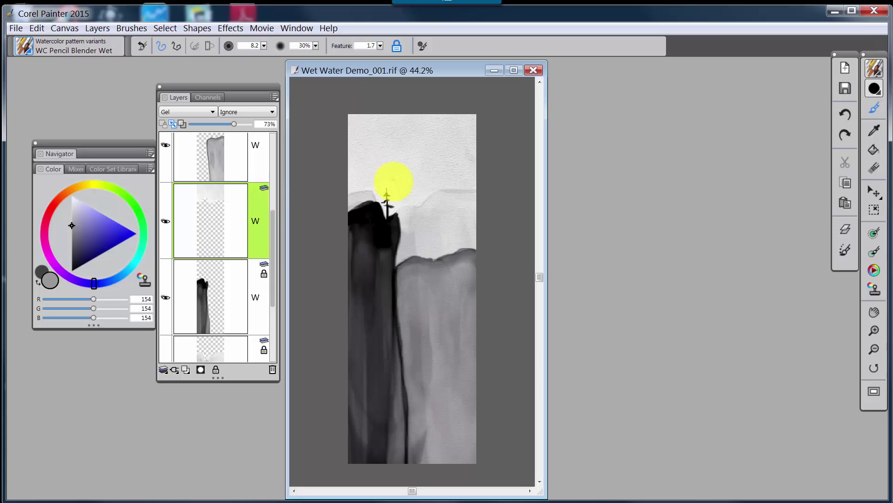
{"action": "mouse_move", "coordinate": [394, 183]}
{"action": "left_mouse_down"}
{"action": "mouse_move", "coordinate": [405, 180]}
{"action": "mouse_move", "coordinate": [389, 178]}
{"action": "mouse_move", "coordinate": [399, 200]}
{"action": "mouse_move", "coordinate": [373, 167]}
{"action": "mouse_move", "coordinate": [389, 146]}
{"action": "mouse_move", "coordinate": [406, 188]}
{"action": "left_mouse_up"}
{"action": "key", "text": "ctrl+z"}
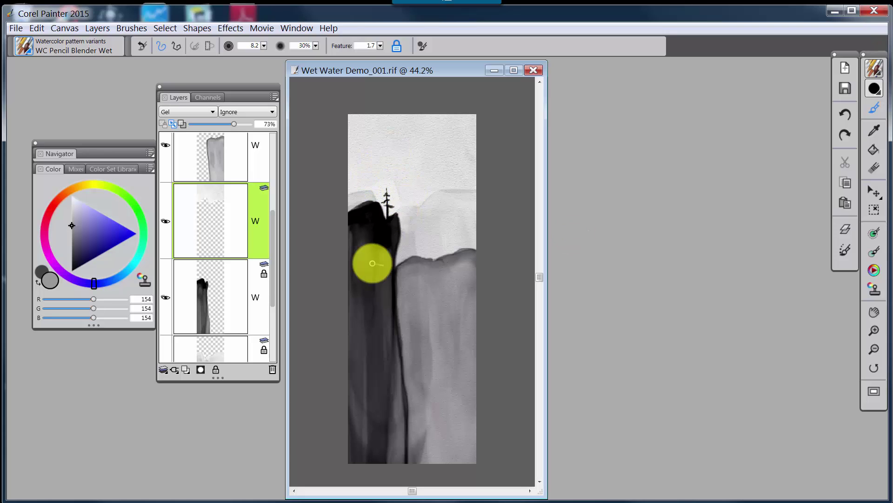
Set the color to light grey, RGB 222, and try a blender stroke in the sky above the tree before undoing it.
{"action": "left_click_drag", "start_coordinate": [74, 216], "coordinate": [62, 200]}
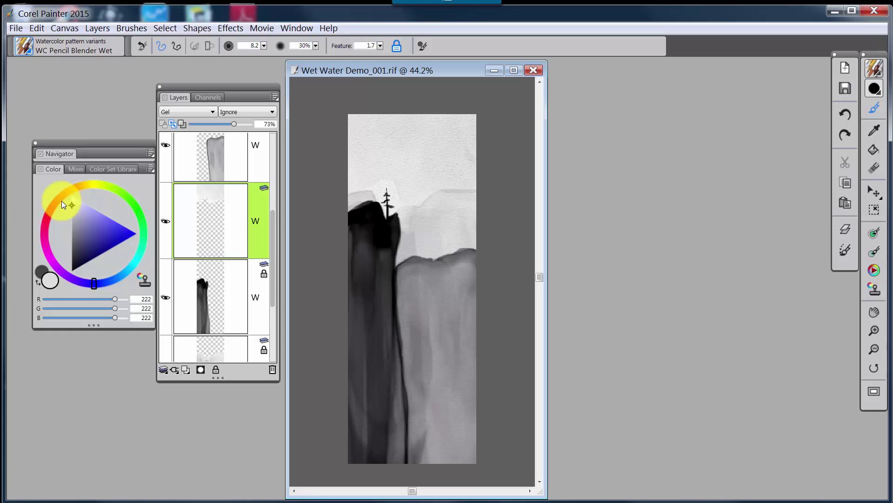
{"action": "left_click_drag", "start_coordinate": [411, 169], "coordinate": [402, 148]}
{"action": "key", "text": "ctrl+z"}
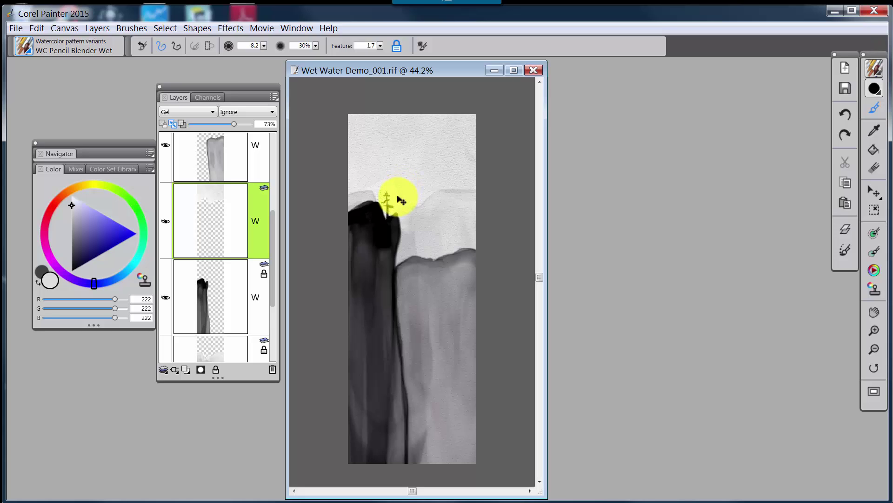
Set the color to white, RGB 255, and brush the sky beside the tree with WC Pencil Blender Wet and LoadedWater-7.
{"action": "left_click_drag", "start_coordinate": [401, 201], "coordinate": [404, 200]}
{"action": "left_click", "coordinate": [78, 207]}
{"action": "left_click_drag", "start_coordinate": [78, 208], "coordinate": [72, 164]}
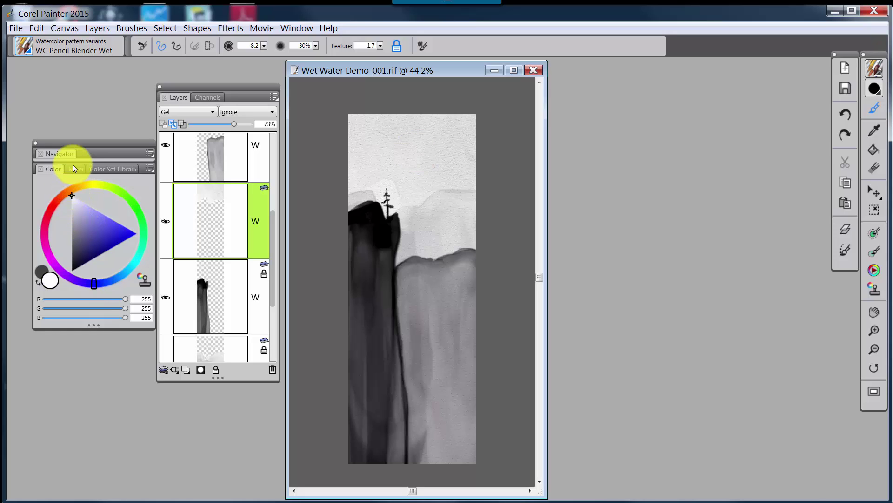
{"action": "key", "text": "ctrl+y"}
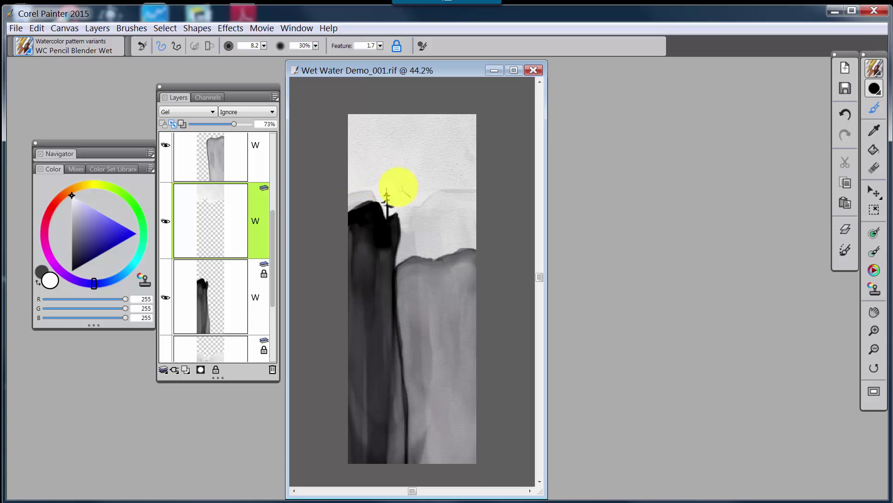
{"action": "left_click_drag", "start_coordinate": [401, 189], "coordinate": [412, 162]}
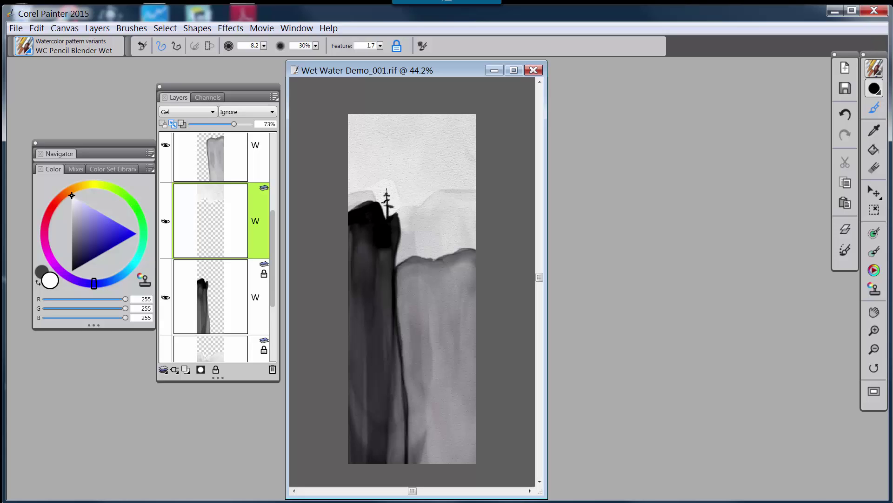
{"action": "key", "text": "b"}
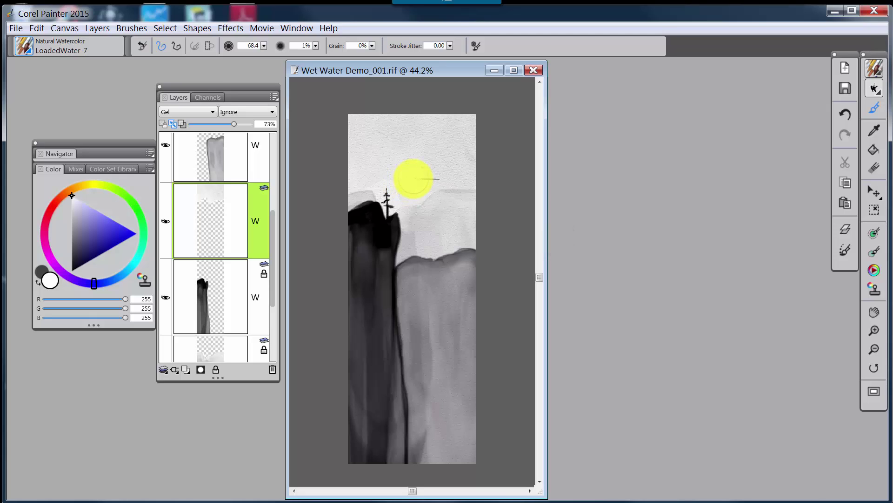
{"action": "left_click_drag", "start_coordinate": [413, 178], "coordinate": [410, 180]}
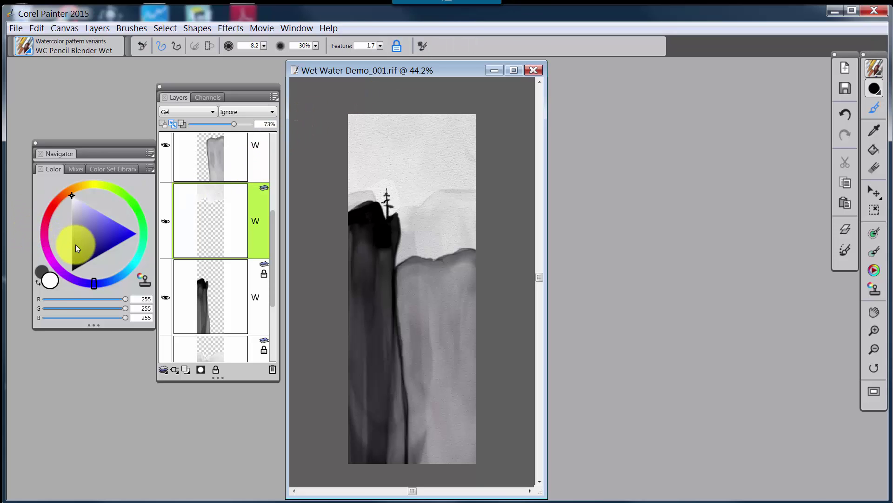
Set WC Pencil Blender Wet to dark grey, RGB 76, and size 1.0, add fine strokes at the tree, and select the tree's layer.
{"action": "left_click_drag", "start_coordinate": [76, 245], "coordinate": [62, 247]}
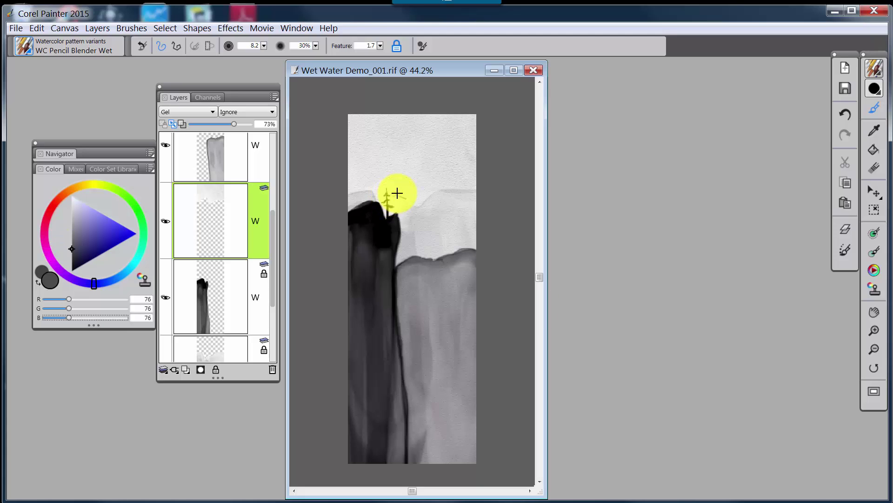
{"action": "left_click_drag", "start_coordinate": [397, 193], "coordinate": [391, 190]}
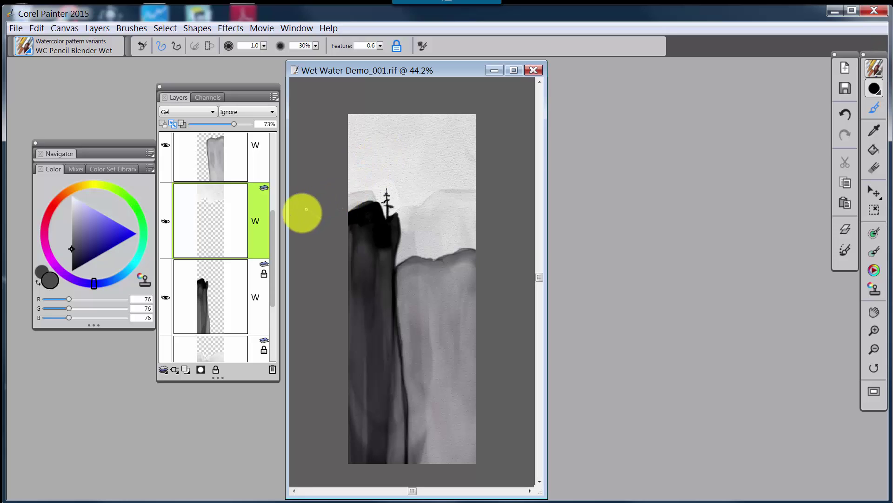
{"action": "left_click_drag", "start_coordinate": [273, 218], "coordinate": [277, 160]}
{"action": "left_click", "coordinate": [260, 193]}
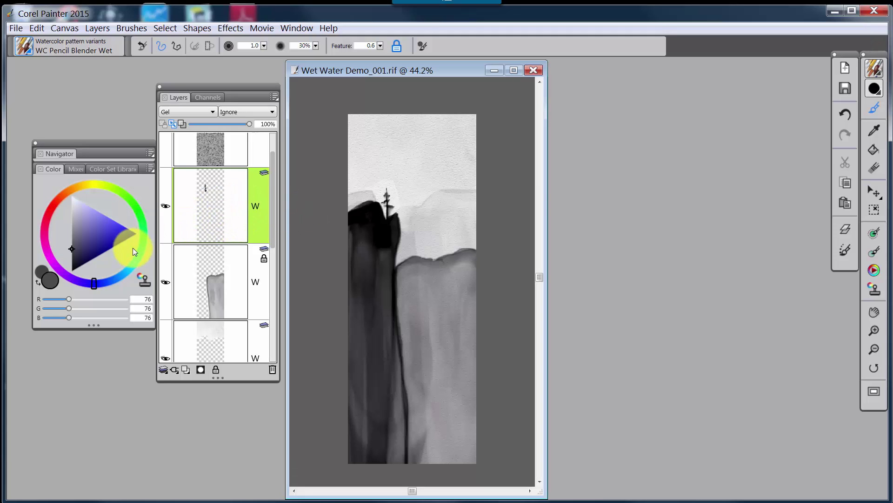
Select and unlock the dark cliff's layer, and paint long vertical strokes on the cliff with the WC Pencil Blender Wet brush at size 18.7.
{"action": "scroll", "coordinate": [274, 188], "scroll_direction": "down", "scroll_amount": 5}
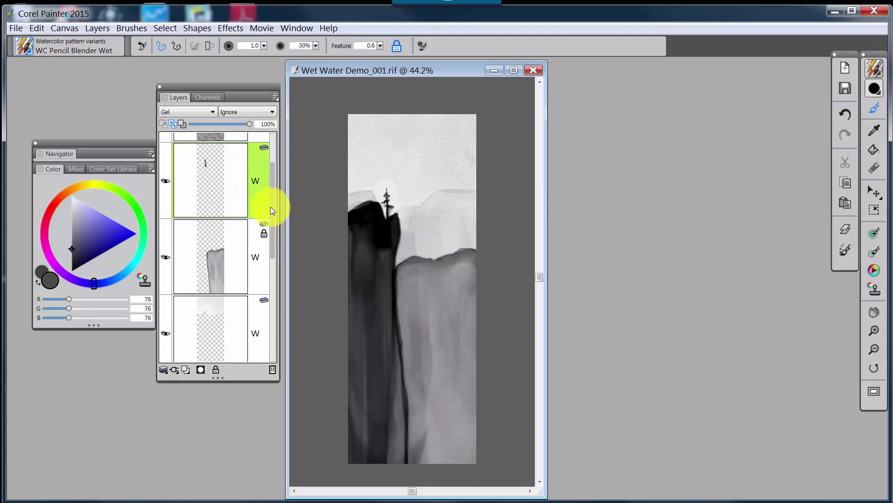
{"action": "left_click", "coordinate": [256, 270]}
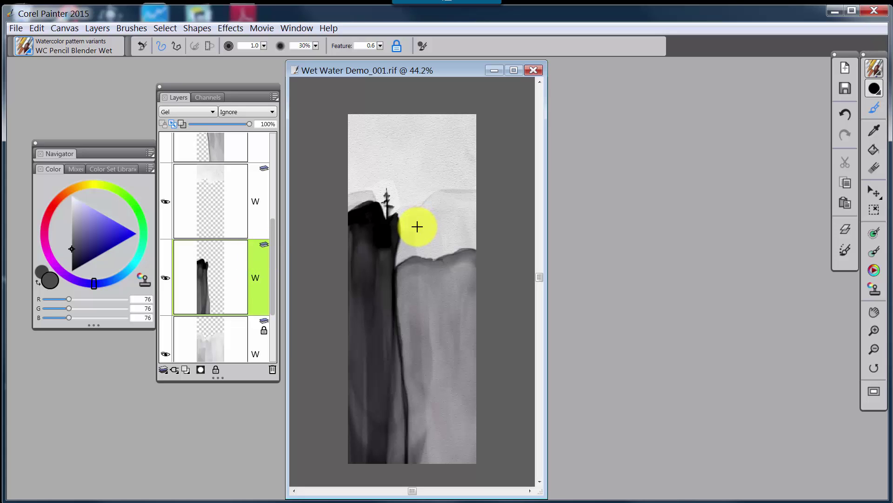
{"action": "mouse_move", "coordinate": [417, 226]}
{"action": "left_mouse_down"}
{"action": "mouse_move", "coordinate": [396, 215]}
{"action": "mouse_move", "coordinate": [397, 360]}
{"action": "mouse_move", "coordinate": [389, 357]}
{"action": "mouse_move", "coordinate": [397, 350]}
{"action": "mouse_move", "coordinate": [398, 375]}
{"action": "mouse_move", "coordinate": [399, 358]}
{"action": "mouse_move", "coordinate": [401, 467]}
{"action": "mouse_move", "coordinate": [397, 382]}
{"action": "mouse_move", "coordinate": [394, 466]}
{"action": "mouse_move", "coordinate": [404, 406]}
{"action": "mouse_move", "coordinate": [403, 464]}
{"action": "mouse_move", "coordinate": [399, 386]}
{"action": "mouse_move", "coordinate": [391, 463]}
{"action": "mouse_move", "coordinate": [393, 359]}
{"action": "mouse_move", "coordinate": [387, 465]}
{"action": "mouse_move", "coordinate": [390, 345]}
{"action": "mouse_move", "coordinate": [392, 410]}
{"action": "mouse_move", "coordinate": [375, 463]}
{"action": "mouse_move", "coordinate": [361, 463]}
{"action": "mouse_move", "coordinate": [349, 413]}
{"action": "mouse_move", "coordinate": [348, 454]}
{"action": "mouse_move", "coordinate": [348, 370]}
{"action": "mouse_move", "coordinate": [355, 451]}
{"action": "mouse_move", "coordinate": [353, 385]}
{"action": "left_mouse_up"}
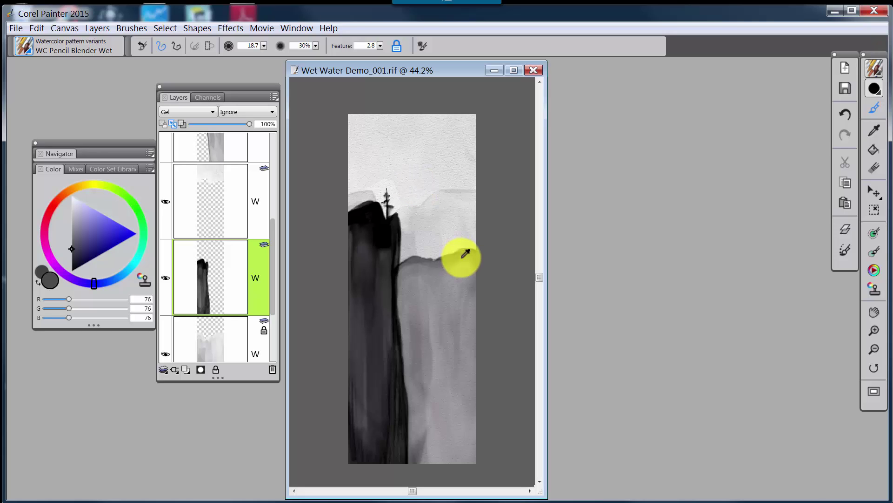
{"action": "key", "text": "grave"}
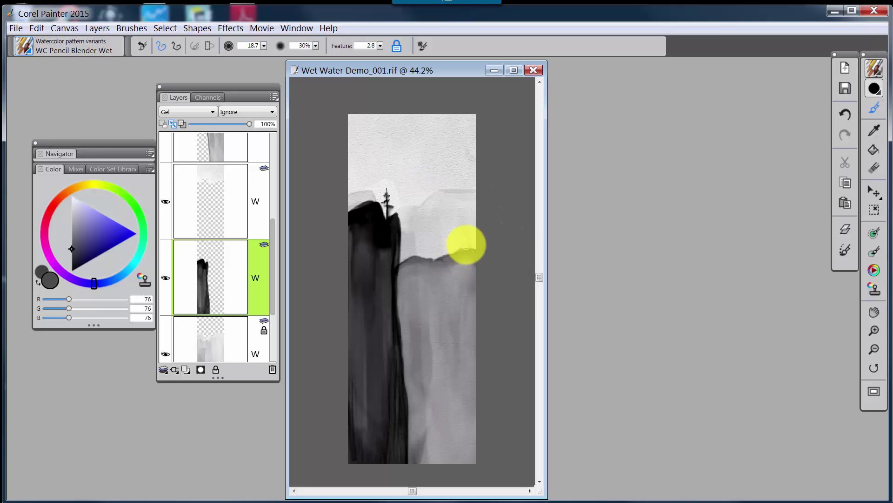
Sample RGB 110, 109, 110 from the grey cliff, undo the last stroke, and select and unlock the grey cliff's layer.
{"action": "left_click", "coordinate": [444, 267], "text": "alt"}
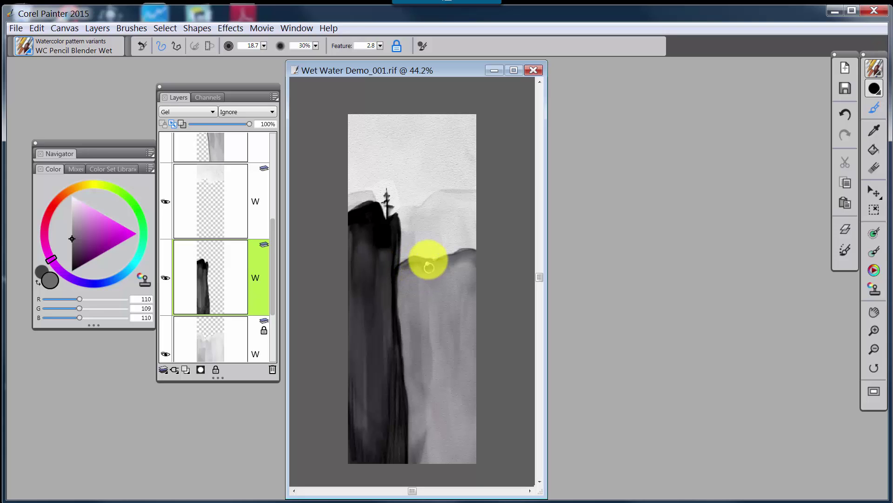
{"action": "key", "text": "ctrl+z"}
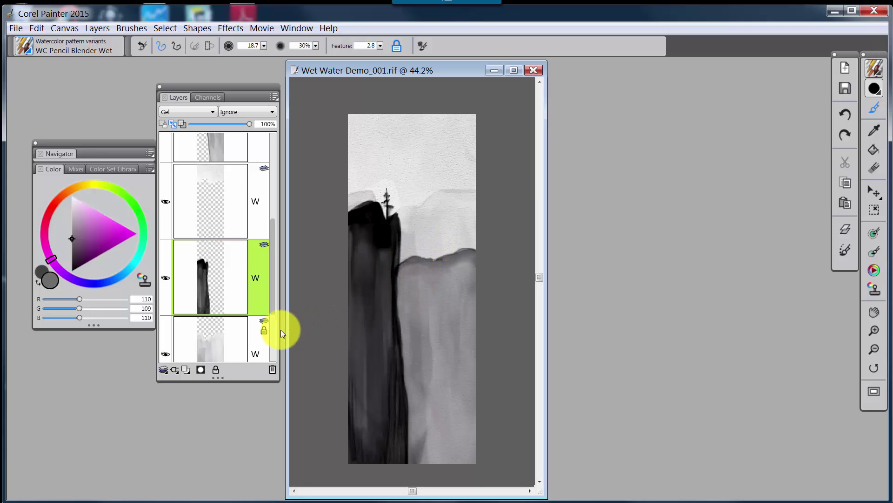
{"action": "left_click_drag", "start_coordinate": [273, 252], "coordinate": [270, 225]}
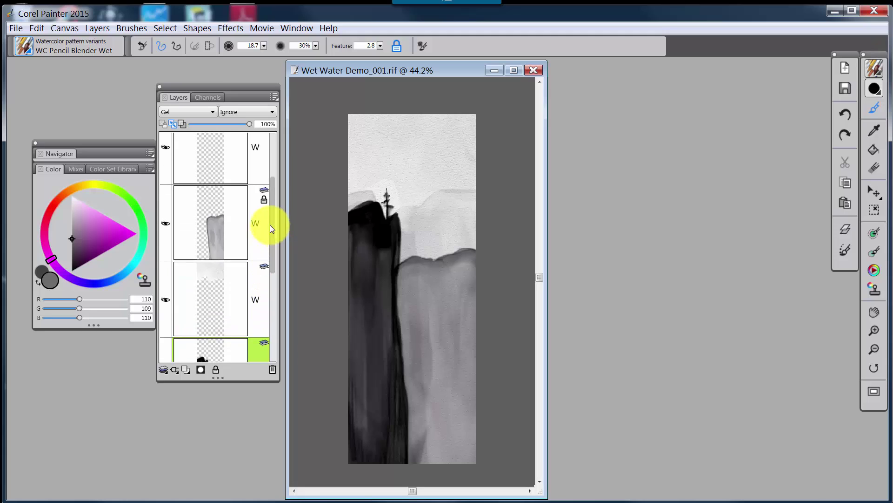
{"action": "left_click", "coordinate": [262, 211]}
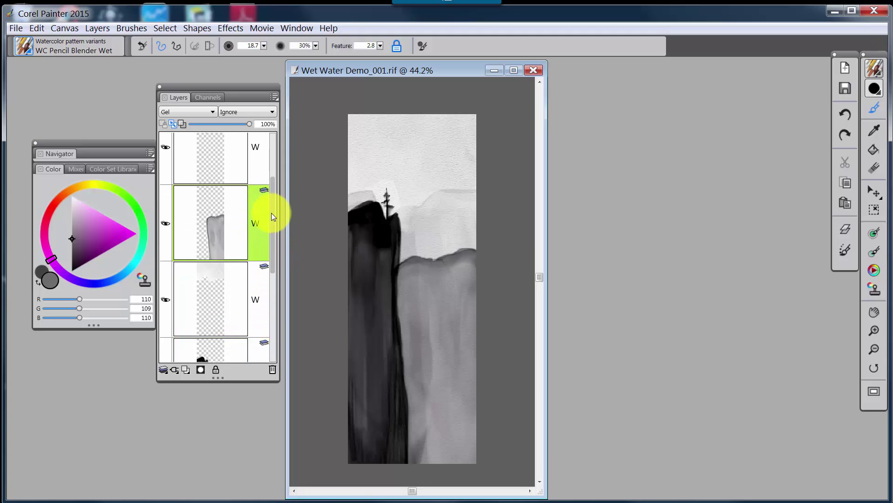
Try WC Pencil Blender Wet strokes along the grey cliff's top edge at size 18.7, and undo them.
{"action": "mouse_move", "coordinate": [409, 261]}
{"action": "left_mouse_down"}
{"action": "mouse_move", "coordinate": [464, 258]}
{"action": "mouse_move", "coordinate": [419, 252]}
{"action": "mouse_move", "coordinate": [426, 266]}
{"action": "mouse_move", "coordinate": [437, 257]}
{"action": "mouse_move", "coordinate": [431, 264]}
{"action": "left_mouse_up"}
{"action": "key", "text": "ctrl+z"}
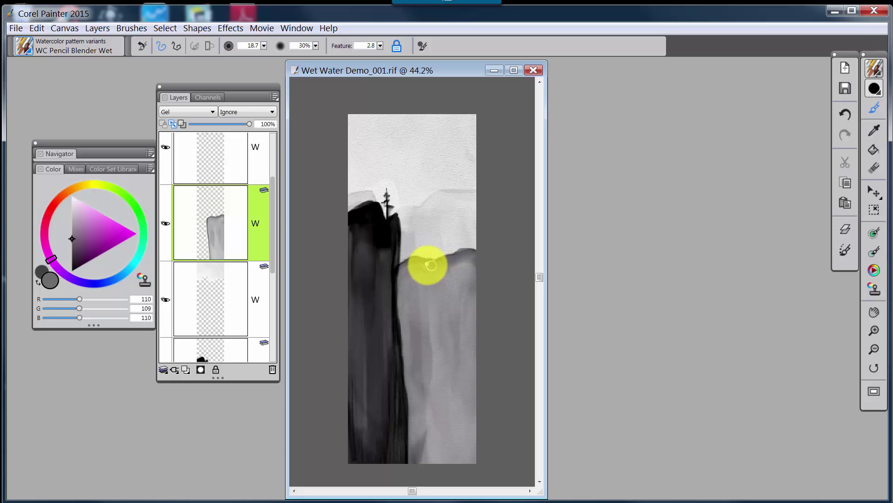
{"action": "key", "text": "ctrl+z"}
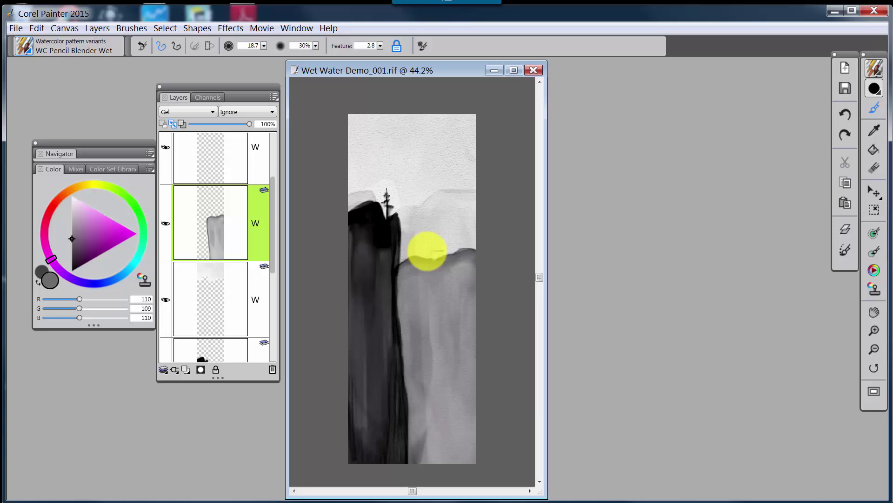
Examine the whole painting at smaller and larger magnifications to judge the cliffs, tree and sky together.
{"action": "key", "text": "ctrl+minus"}
{"action": "key", "text": "ctrl+minus"}
{"action": "key", "text": "ctrl+minus"}
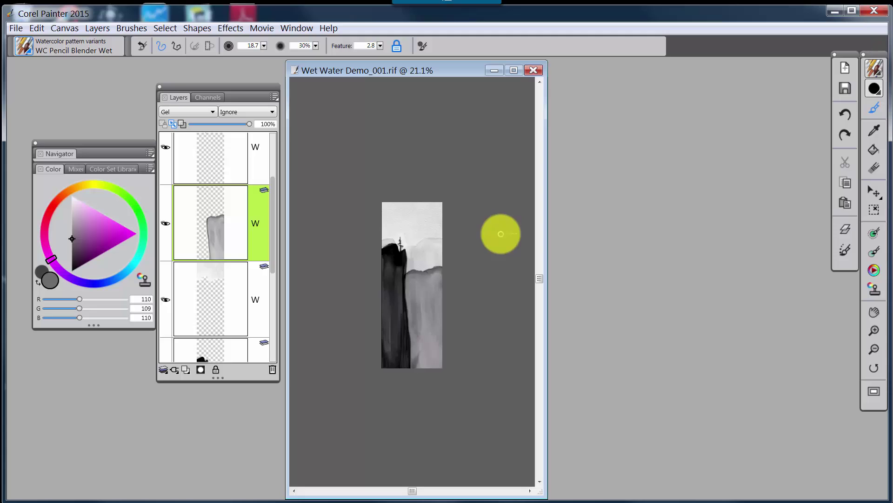
{"action": "key", "text": "ctrl+plus"}
{"action": "key", "text": "ctrl+plus"}
{"action": "key", "text": "ctrl+plus"}
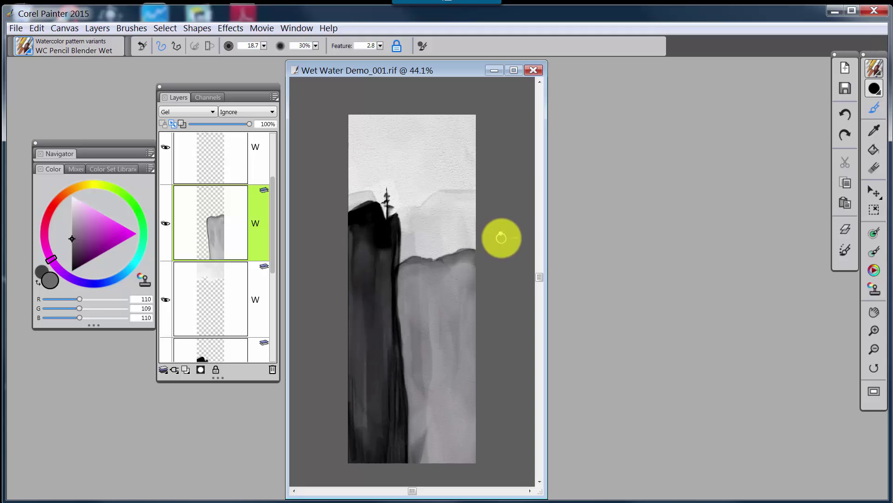
{"action": "key", "text": "ctrl+minus"}
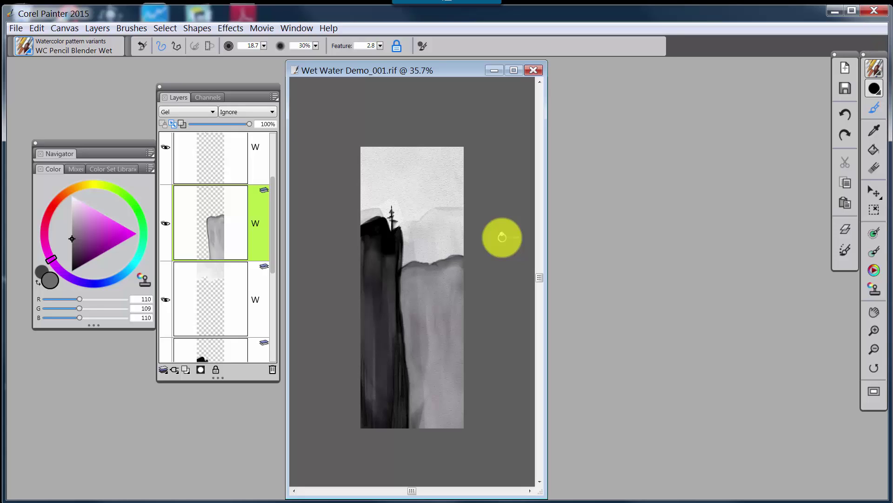